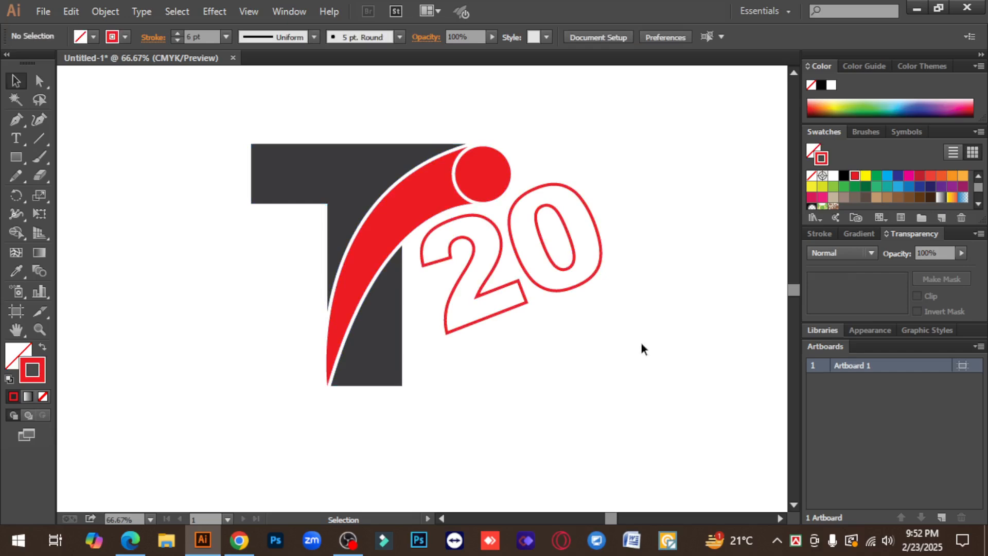
pyautogui.moveTo(233, 127); pyautogui.dragTo(638, 406)
pyautogui.click(629, 379)
# Switch to Chrome and look over the downloads and earnings on the Vecteezy contributor dashboard.
pyautogui.click(240, 540)
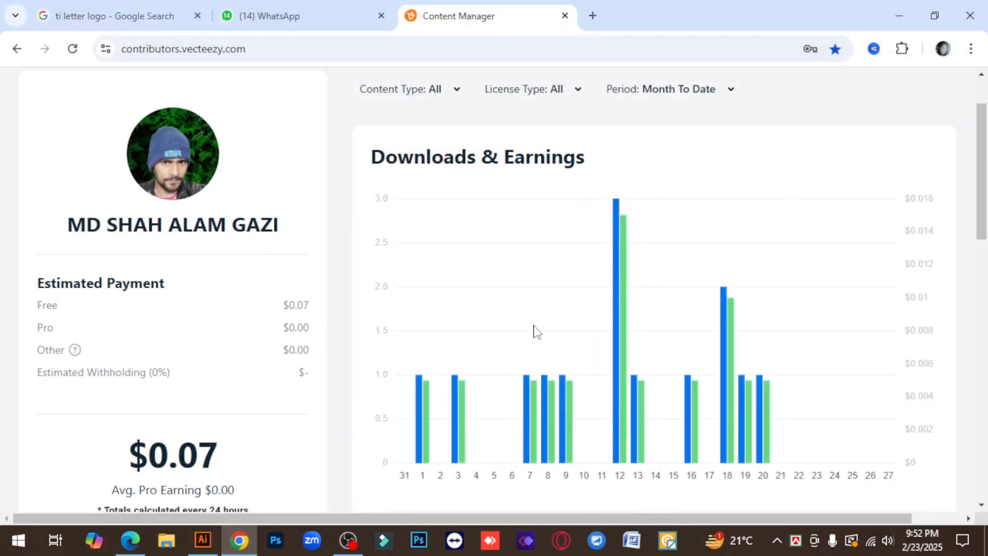
pyautogui.scroll(-2, 468, 180)
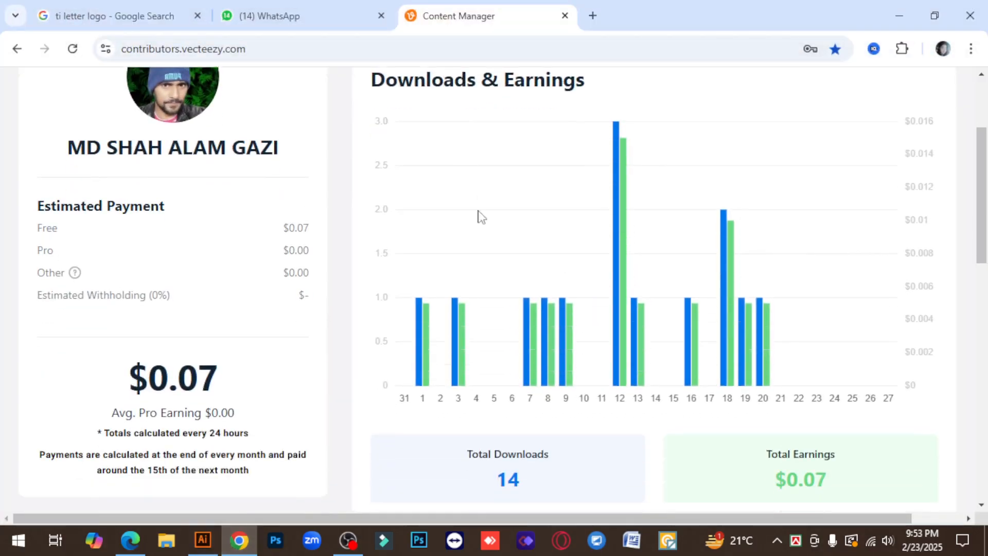
pyautogui.scroll(2, 477, 240)
pyautogui.scroll(2, 476, 242)
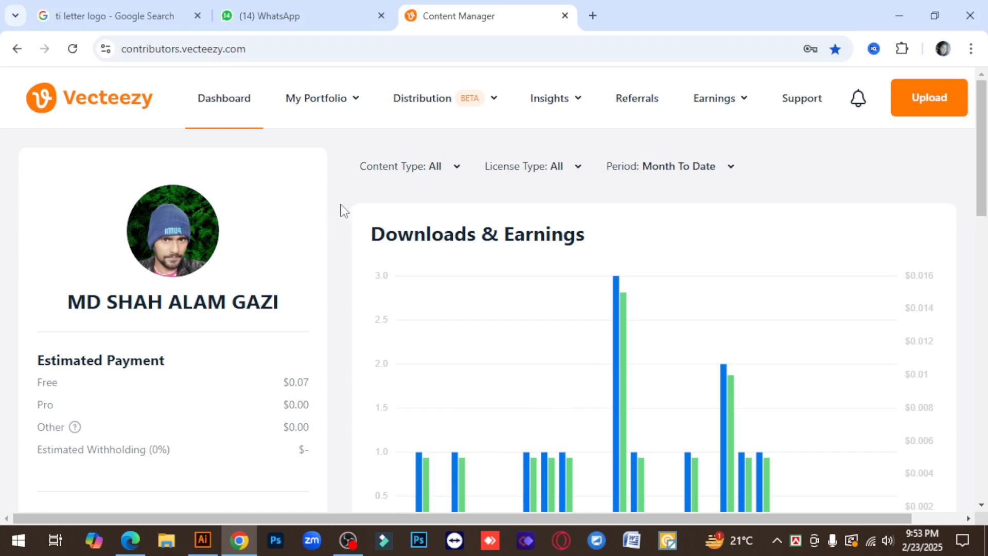
# Switch back to Illustrator and expand the fill and stroke of the entire T20 logo.
pyautogui.click(203, 540)
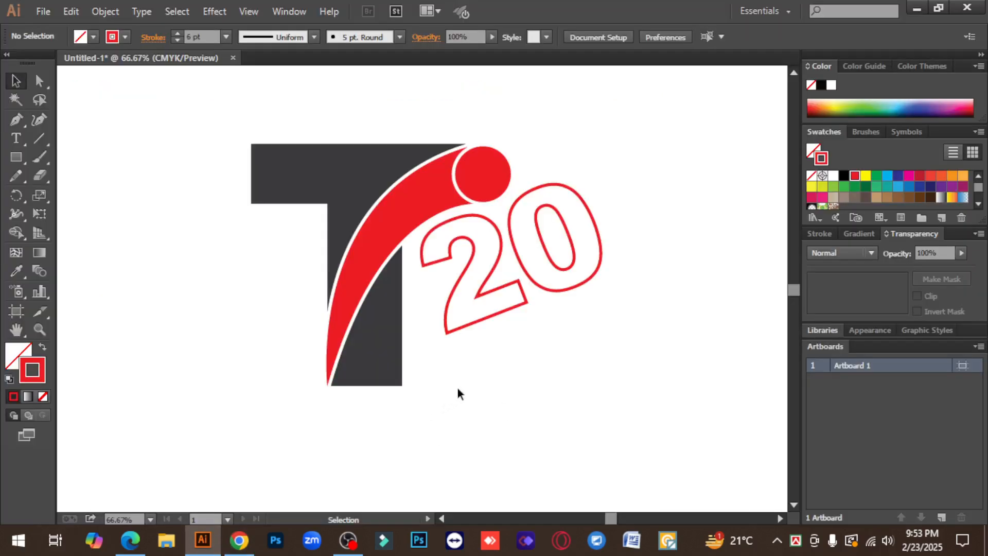
pyautogui.moveTo(193, 125); pyautogui.dragTo(680, 445)
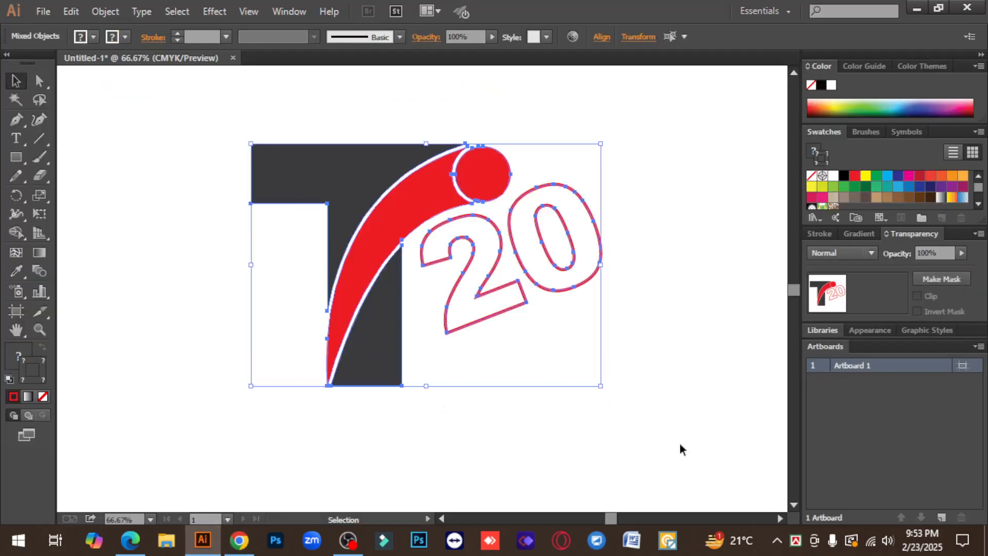
pyautogui.click(105, 12)
pyautogui.click(168, 156)
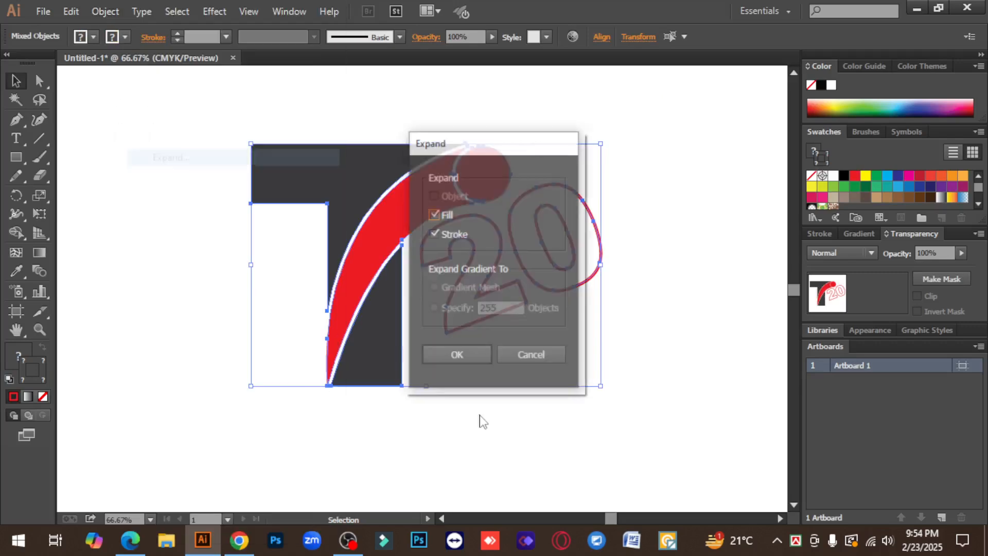
pyautogui.click(444, 354)
# Scale the whole T20 logo down proportionally and move it to the artboard's upper-left area as a reference.
pyautogui.moveTo(669, 410); pyautogui.dragTo(248, 138)
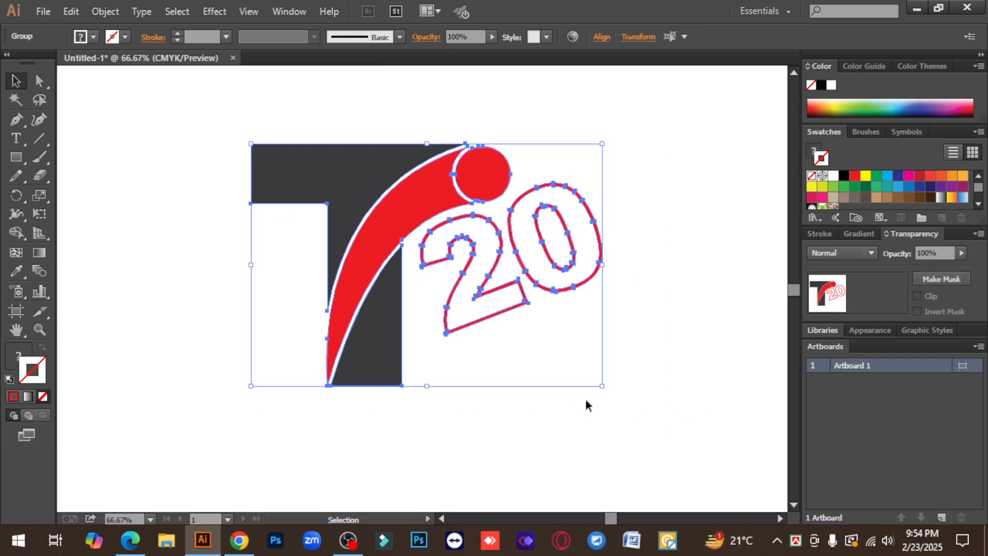
pyautogui.moveTo(602, 386); pyautogui.dragTo(530, 349)
pyautogui.moveTo(418, 234); pyautogui.dragTo(185, 127)
pyautogui.click(305, 219)
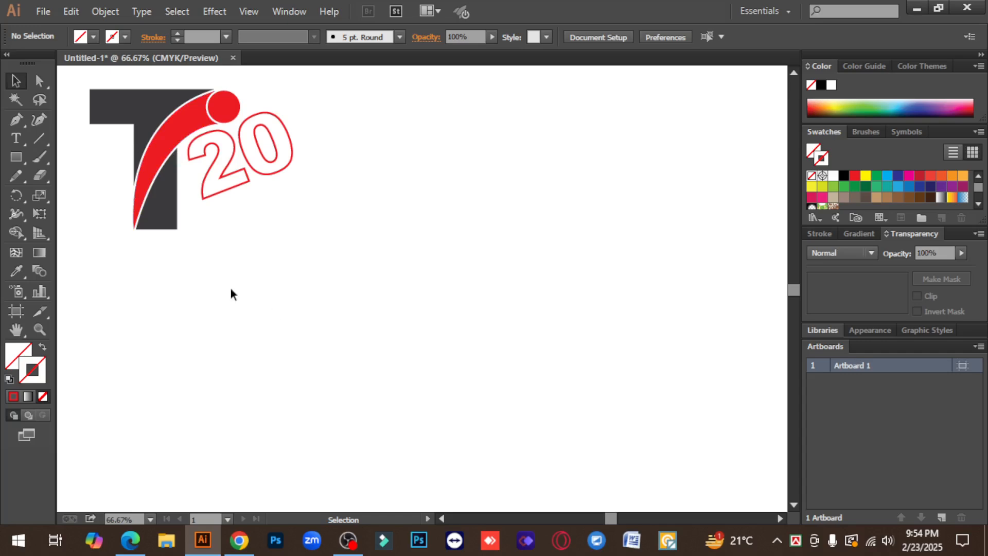
# Add a letter T in Arial Black near the middle of the artboard and enlarge it to about 502 pt.
pyautogui.moveTo(18, 138); pyautogui.dragTo(75, 138)
pyautogui.click(434, 312)
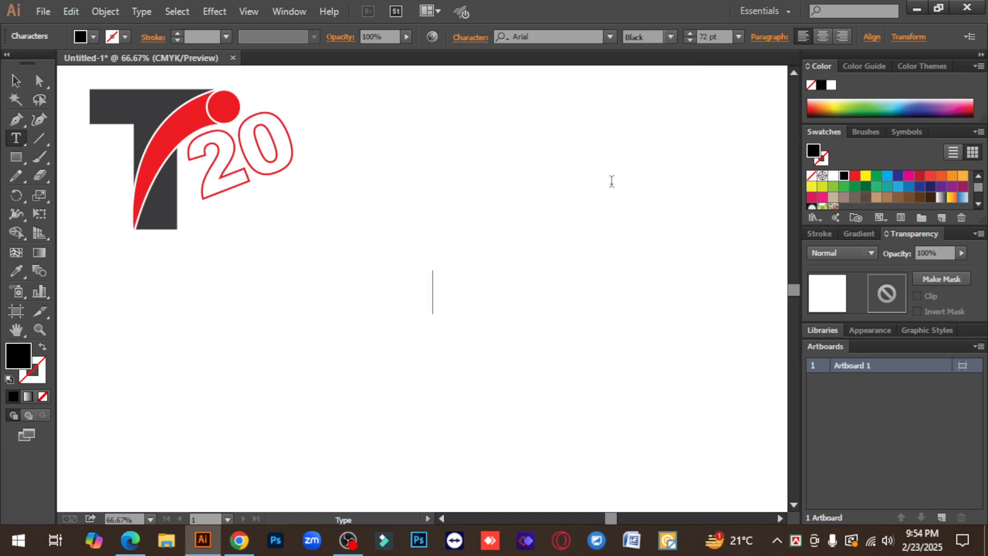
pyautogui.write('T')
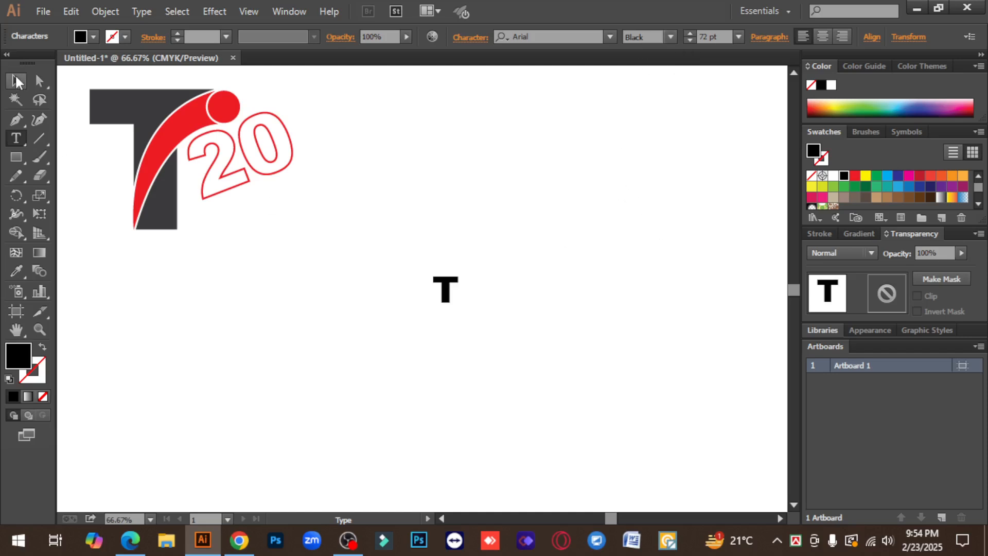
pyautogui.press('Escape')
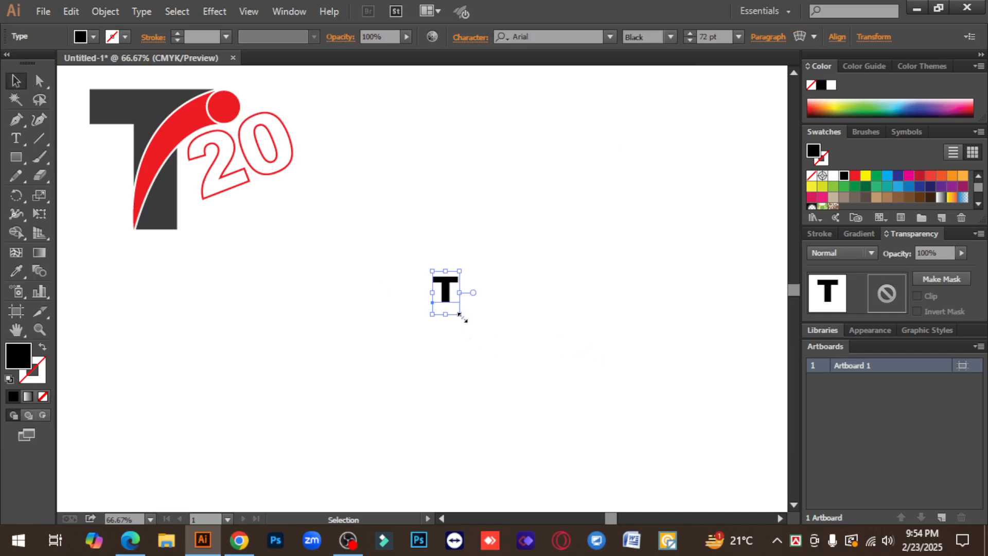
pyautogui.moveTo(460, 315); pyautogui.dragTo(595, 446)
pyautogui.moveTo(453, 331); pyautogui.dragTo(499, 326)
pyautogui.click(646, 286)
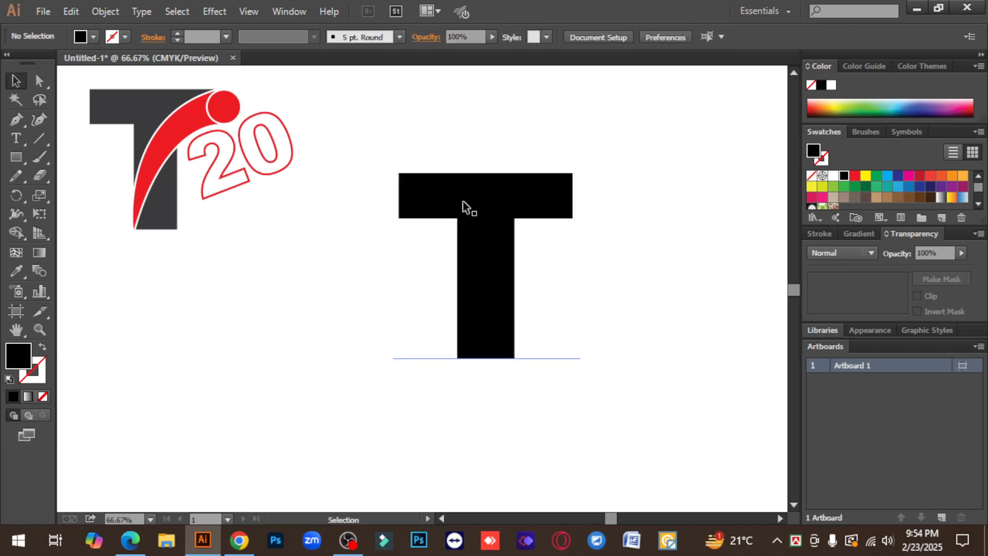
# Convert the large letter T to outlines.
pyautogui.click(475, 204)
pyautogui.rightClick(479, 200)
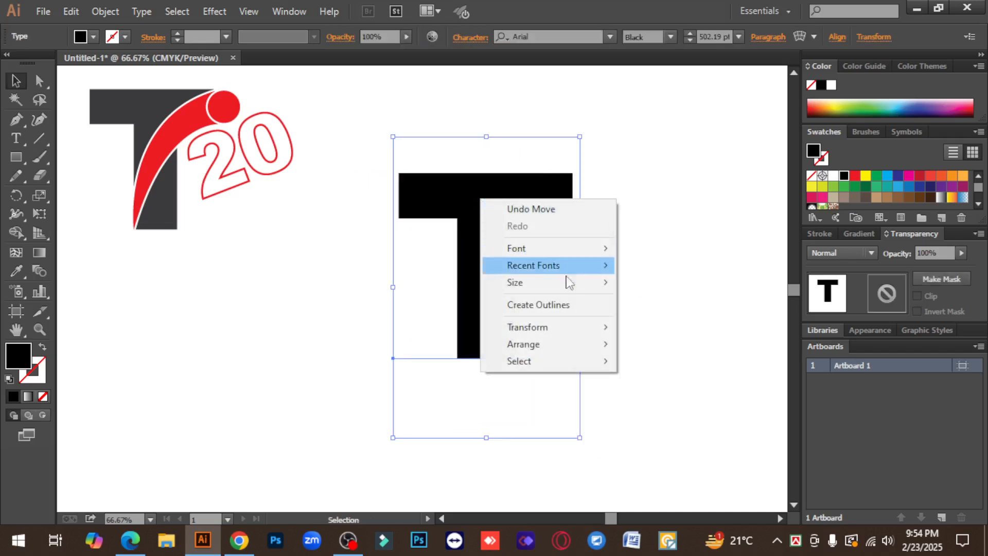
pyautogui.click(571, 312)
pyautogui.click(642, 313)
pyautogui.click(531, 206)
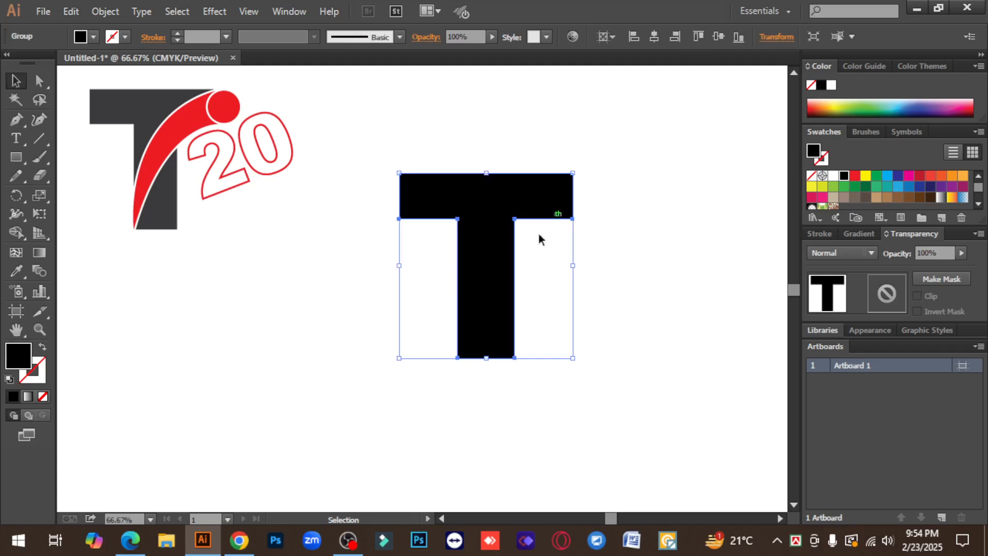
pyautogui.click(637, 297)
pyautogui.click(493, 216)
pyautogui.click(635, 302)
pyautogui.click(486, 236)
pyautogui.click(633, 257)
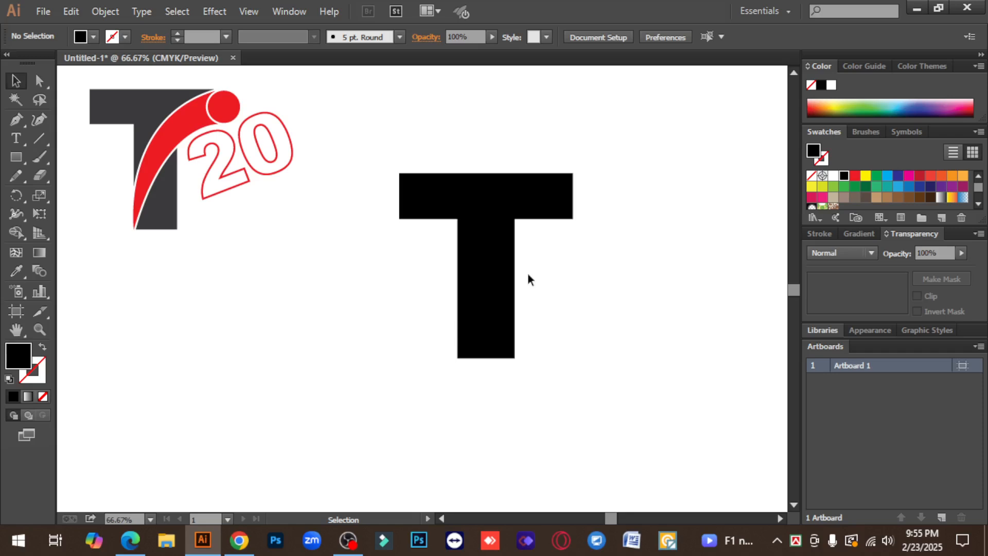
# Draw a Pen tool curve from the stem's lower-left corner to the T's upper-right corner, removing the outgoing handle.
pyautogui.click(11, 123)
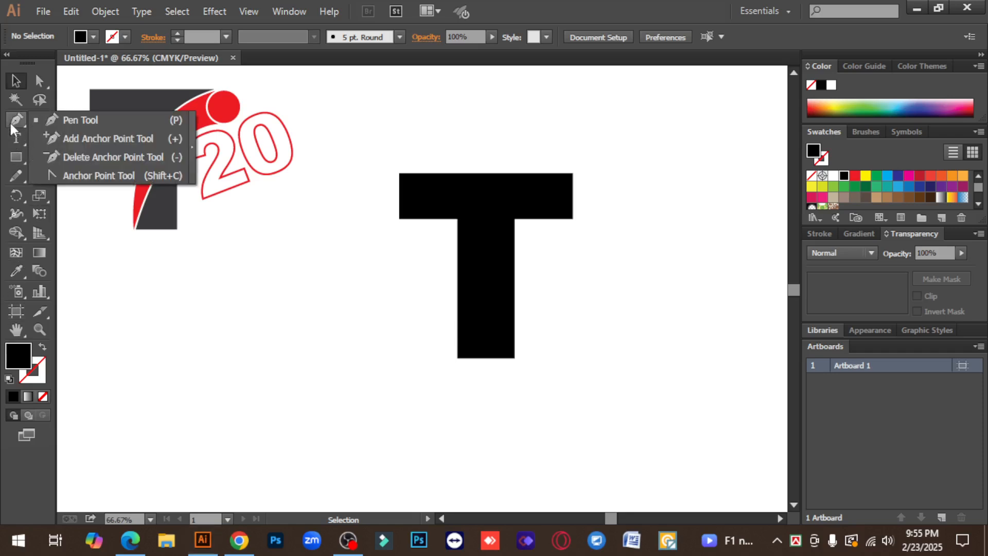
pyautogui.click(73, 121)
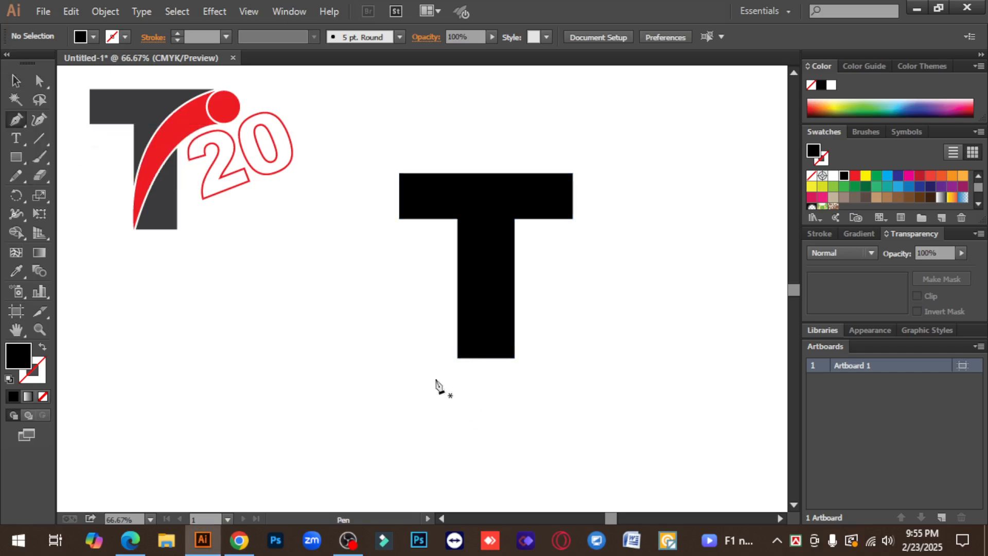
pyautogui.click(458, 358)
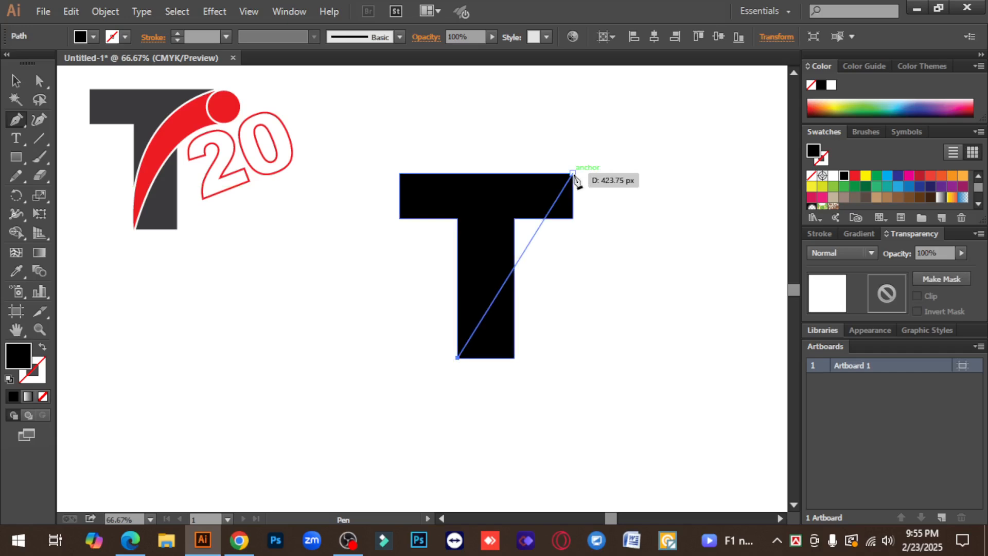
pyautogui.moveTo(573, 173); pyautogui.dragTo(700, 151)
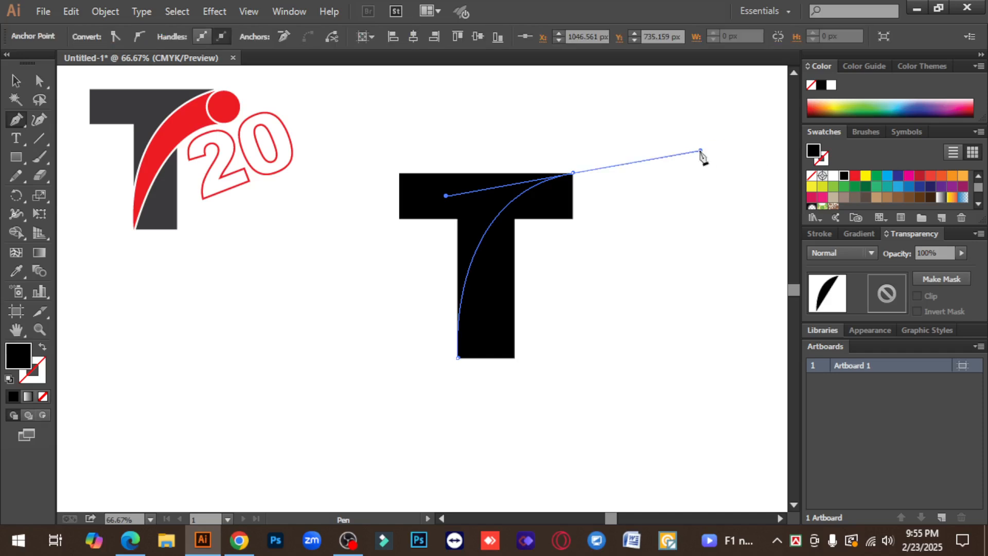
pyautogui.click(573, 174)
# Swap the curve's fill and stroke and set its stroke colour to red.
pyautogui.click(43, 348)
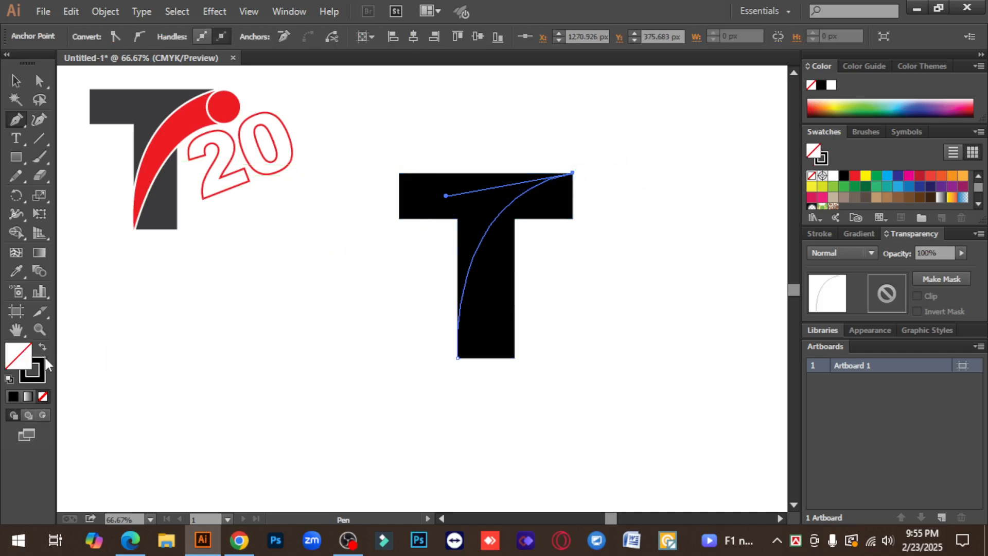
pyautogui.click(42, 367)
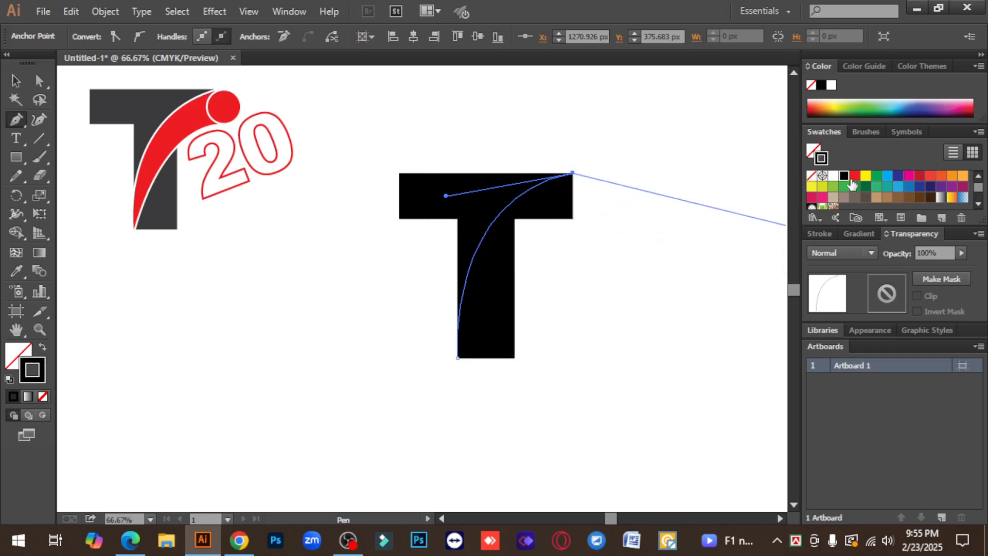
pyautogui.click(855, 182)
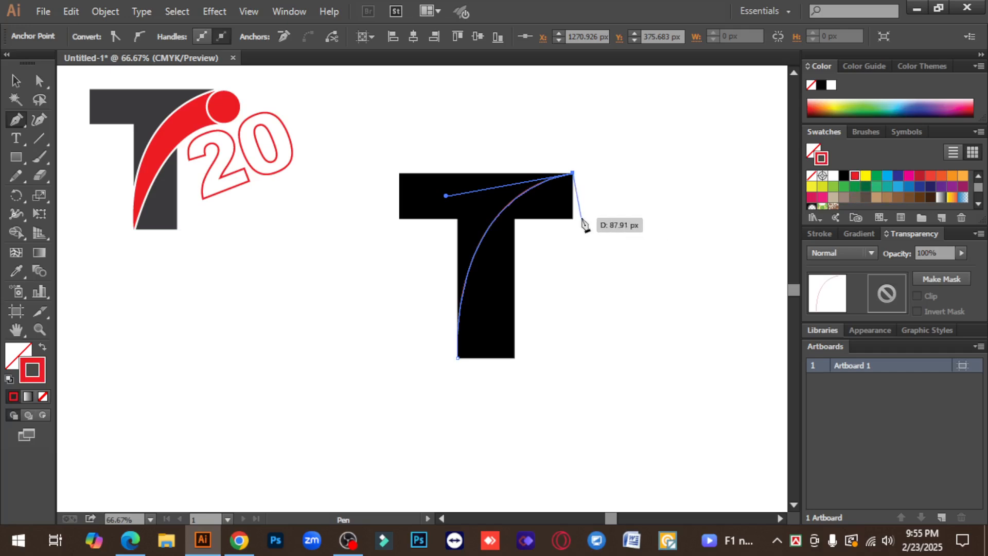
# Add a point just outside the crossbar's lower-right corner and close the path with a second curve back to the stem's base.
pyautogui.click(581, 219)
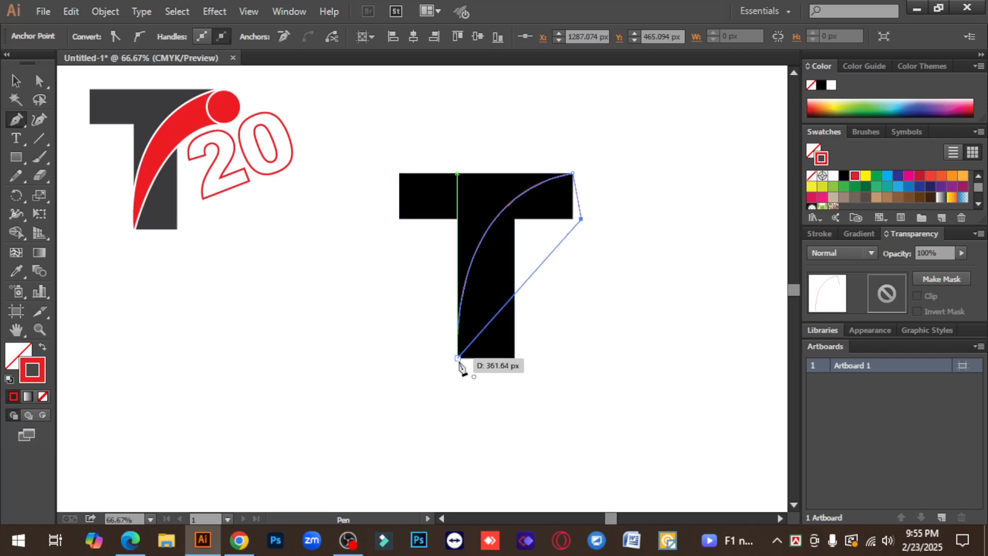
pyautogui.moveTo(459, 360); pyautogui.dragTo(384, 465)
pyautogui.moveTo(392, 493); pyautogui.dragTo(415, 452)
pyautogui.click(16, 81)
pyautogui.click(144, 262)
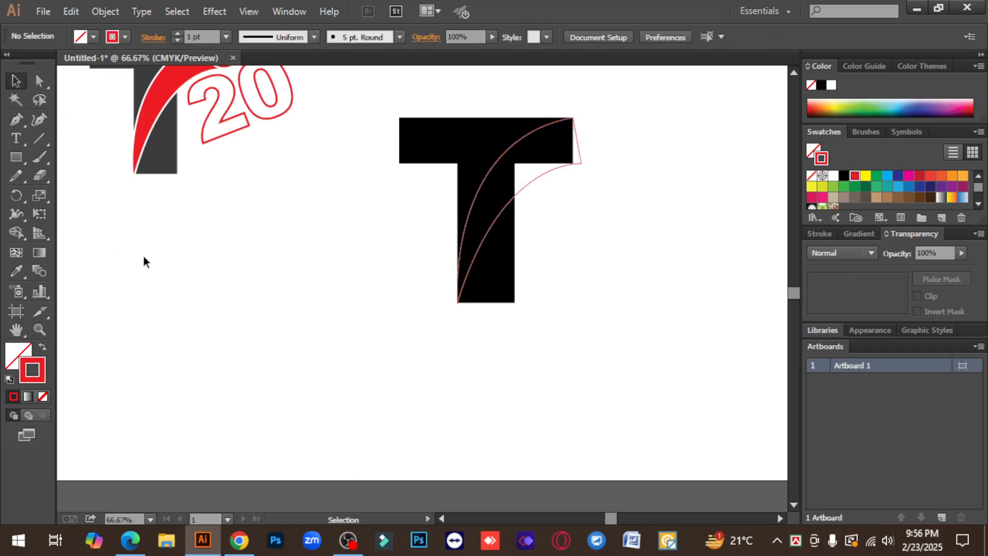
# Give the closed swoosh shape a solid red fill with no stroke.
pyautogui.click(530, 191)
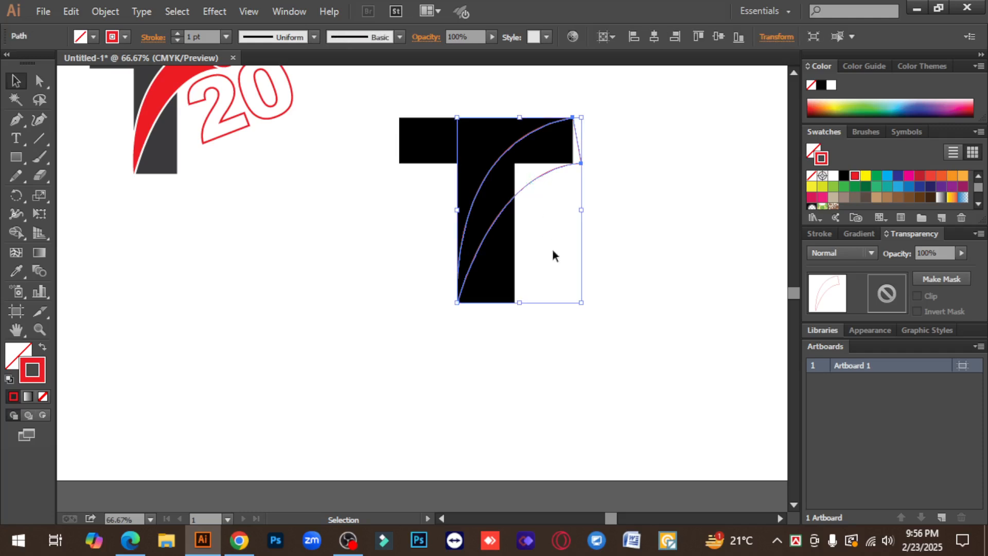
pyautogui.click(641, 250)
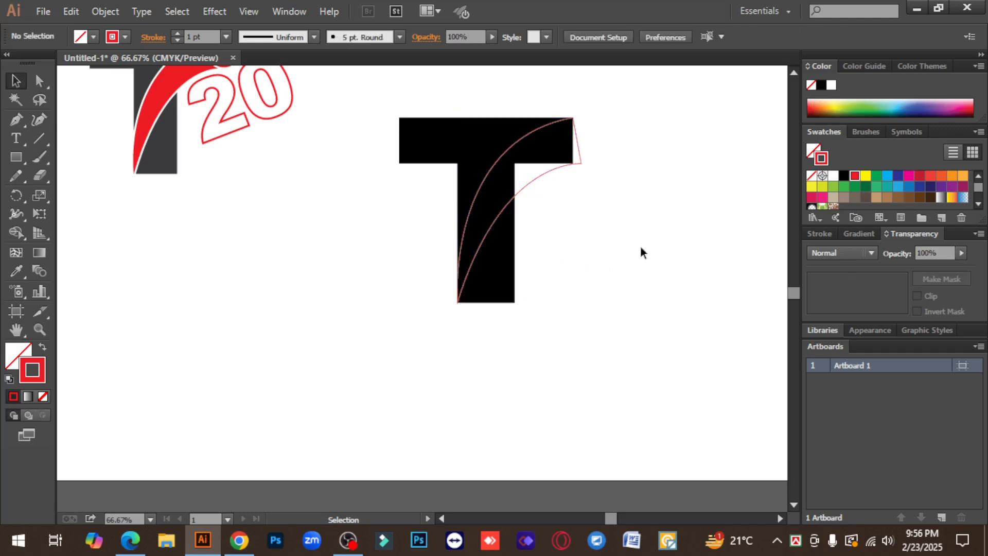
pyautogui.click(531, 187)
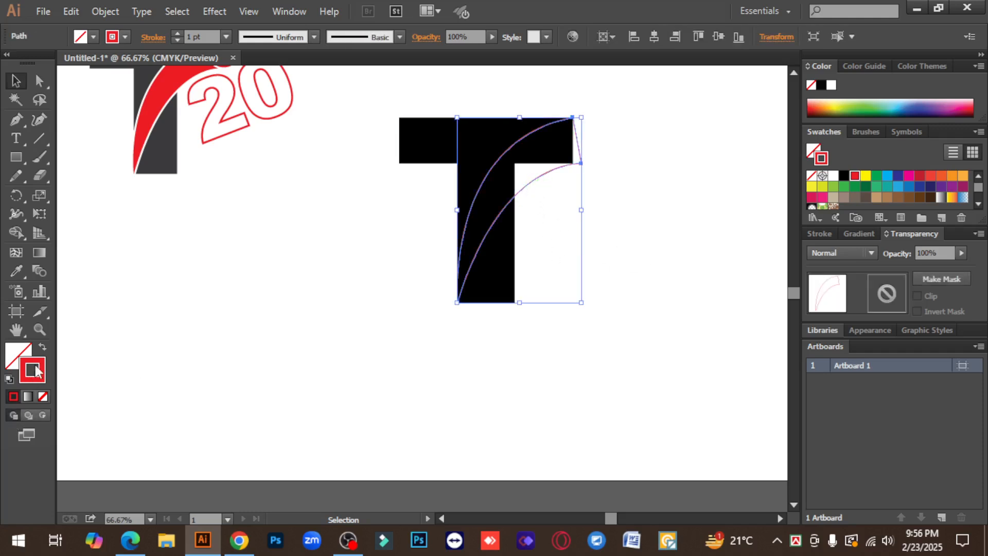
pyautogui.click(42, 349)
pyautogui.click(633, 359)
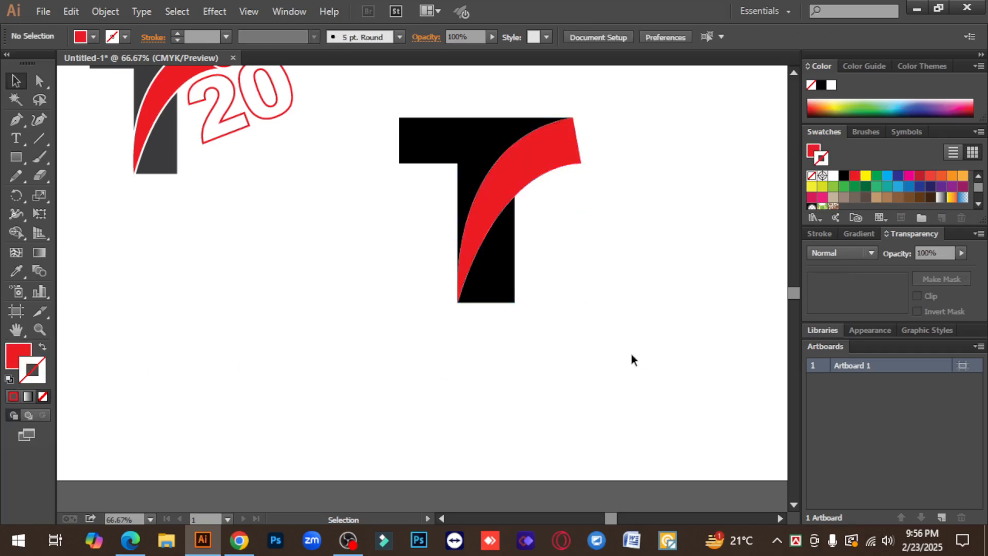
# Try to reshape the red swoosh's lower edge by adjusting the direction handle of its curve.
pyautogui.scroll(3, 632, 358)
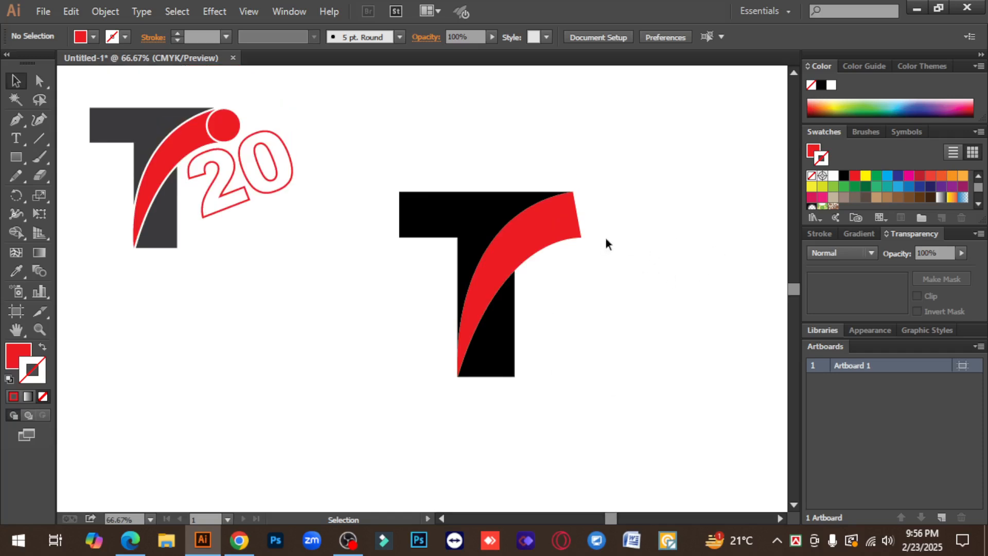
pyautogui.click(542, 230)
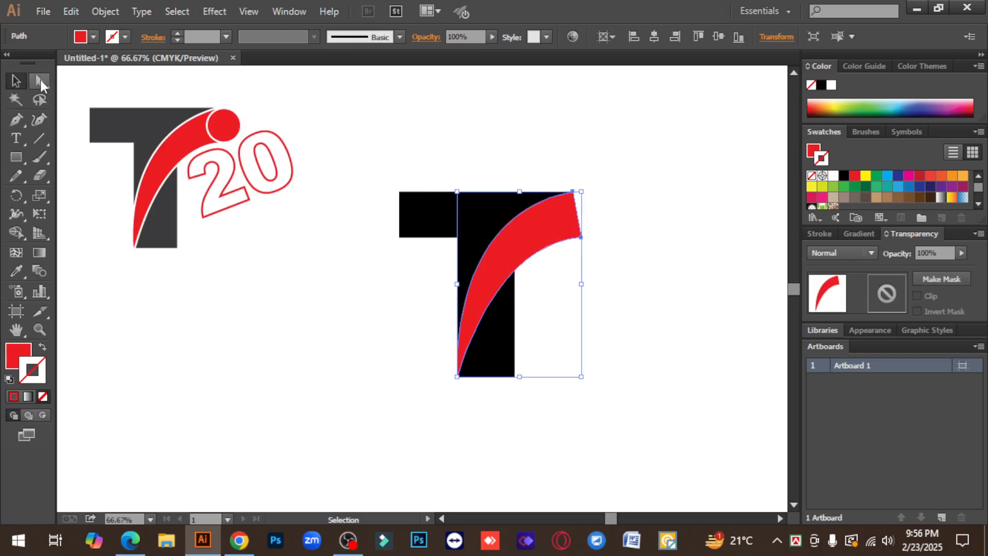
pyautogui.click(40, 81)
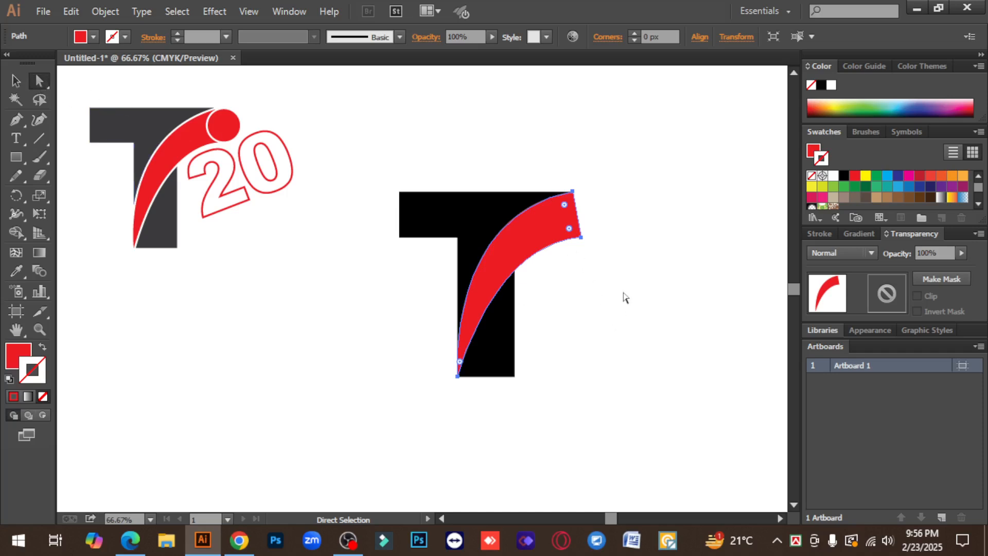
pyautogui.click(580, 238)
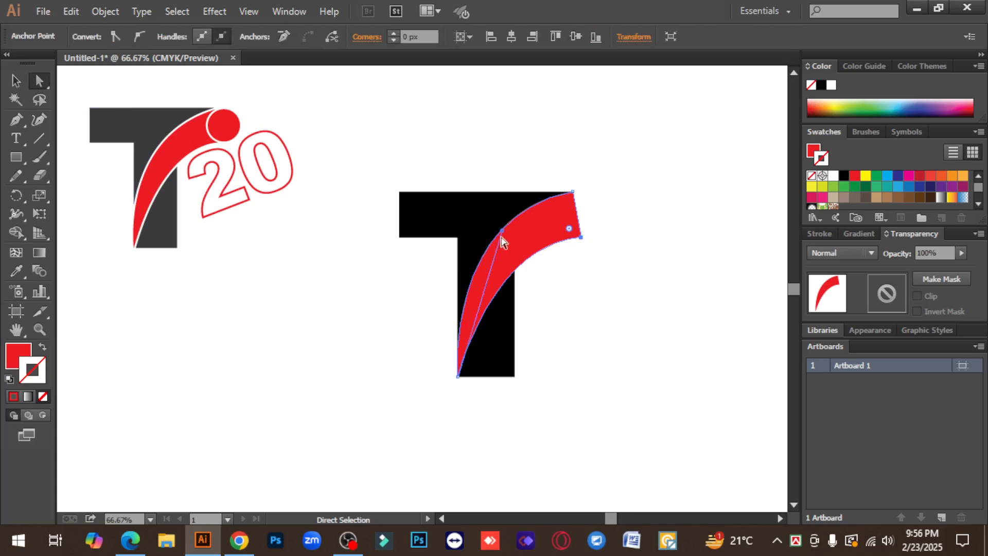
pyautogui.moveTo(503, 231); pyautogui.dragTo(490, 230)
pyautogui.click(599, 282)
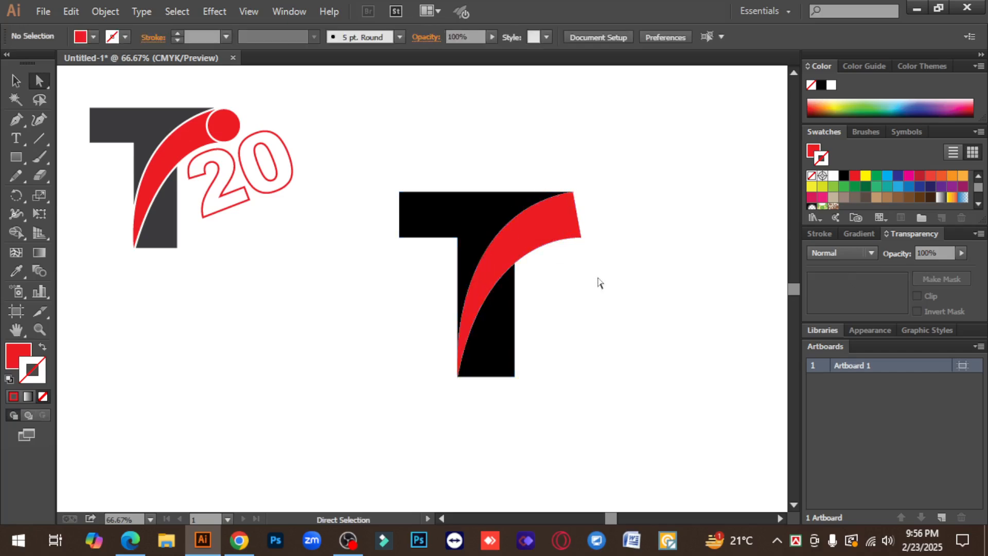
# Undo the last handle adjustment on the red swoosh.
pyautogui.press('super')
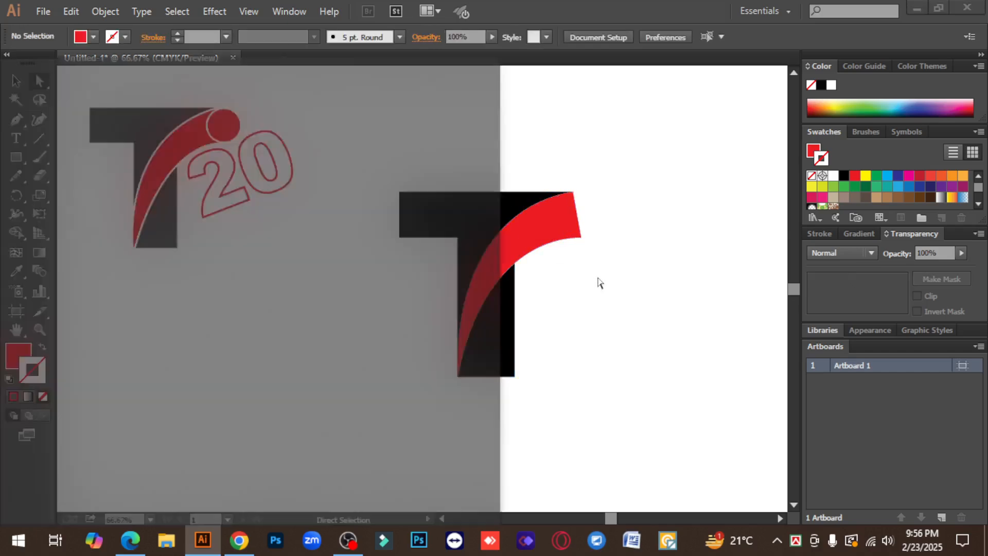
pyautogui.press('super')
pyautogui.press('v')
pyautogui.press('a')
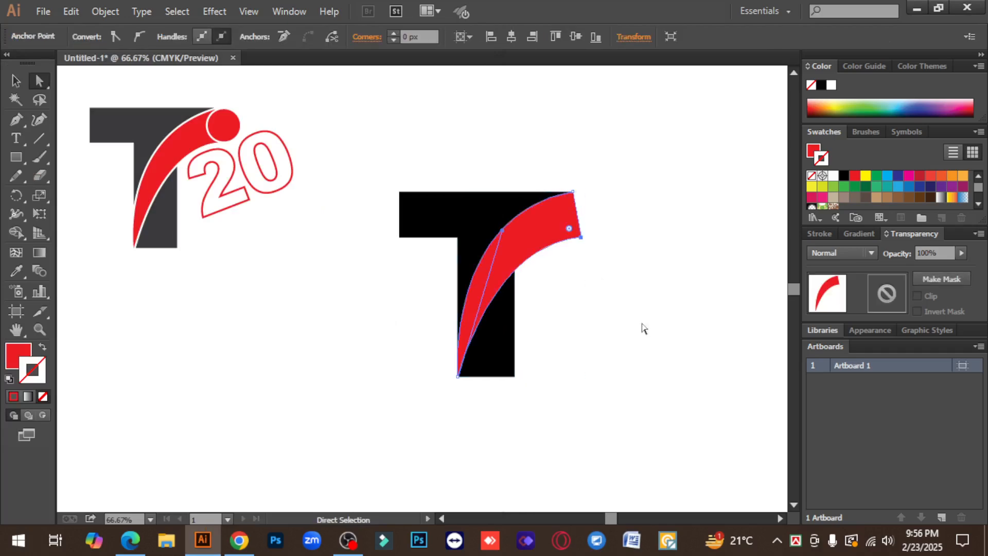
# Try to raise the lower corner point at the wide end of the red swoosh slightly.
pyautogui.click(573, 192)
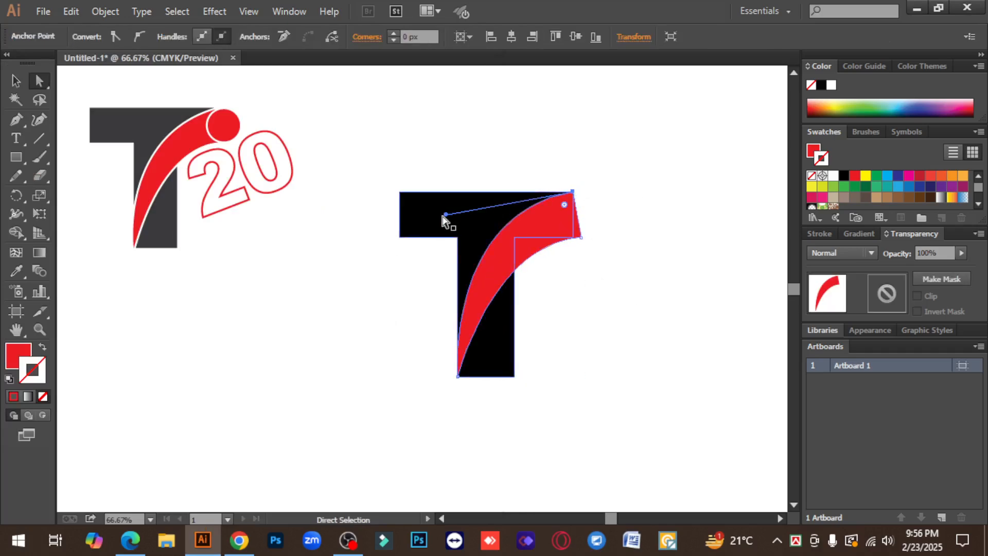
pyautogui.click(582, 239)
pyautogui.moveTo(583, 237); pyautogui.dragTo(582, 230)
pyautogui.click(635, 258)
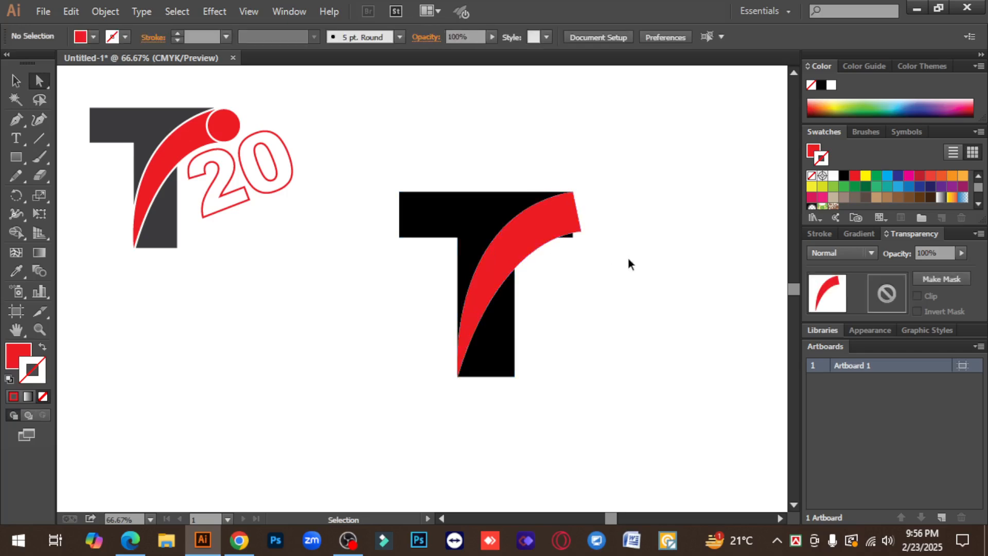
# Undo the last move of the red swoosh's lower corner point and clear the selection.
pyautogui.hotkey('ctrl', 'z')
pyautogui.hotkey('ctrl', 'z')
pyautogui.click(626, 267)
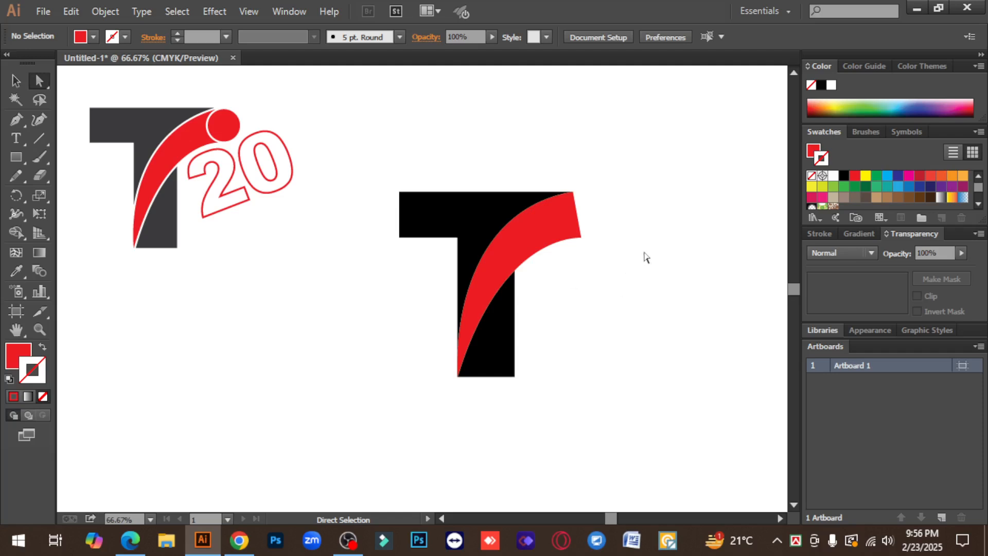
# Draw a red circle with the Ellipse tool, centred on the slanted end edge of the red swoosh.
pyautogui.click(15, 81)
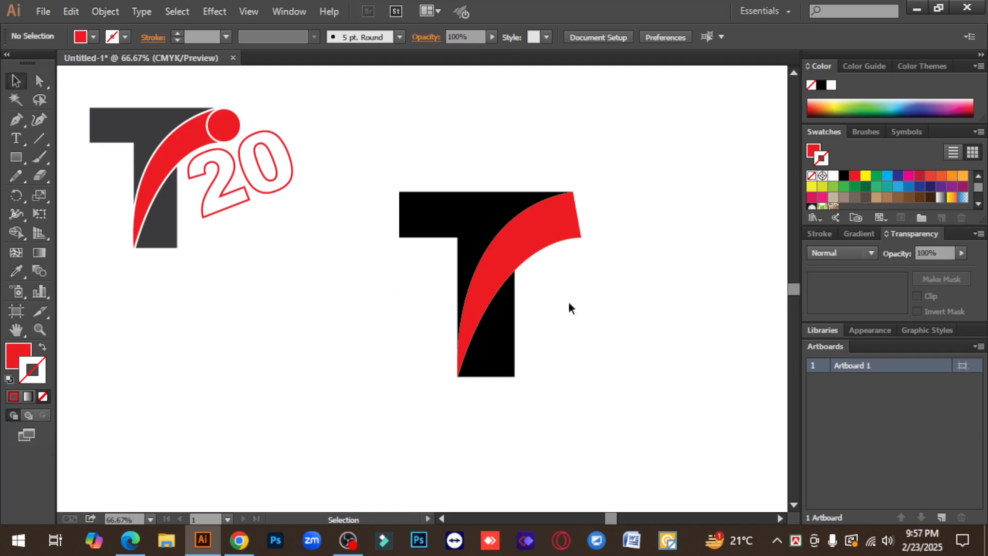
pyautogui.moveTo(15, 154); pyautogui.dragTo(84, 194)
pyautogui.press('space')
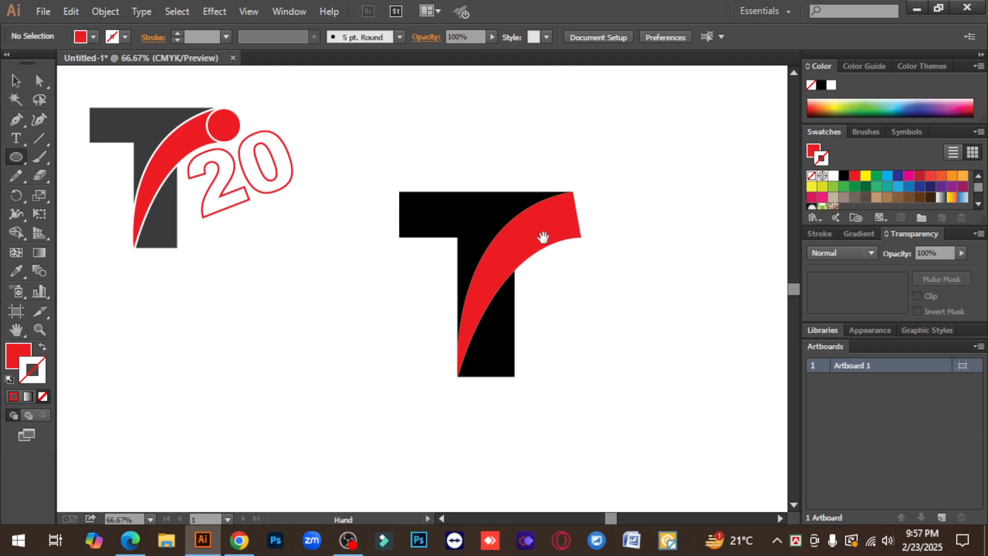
pyautogui.keyDown('ctrl'); pyautogui.click(543, 234); pyautogui.keyUp('ctrl')
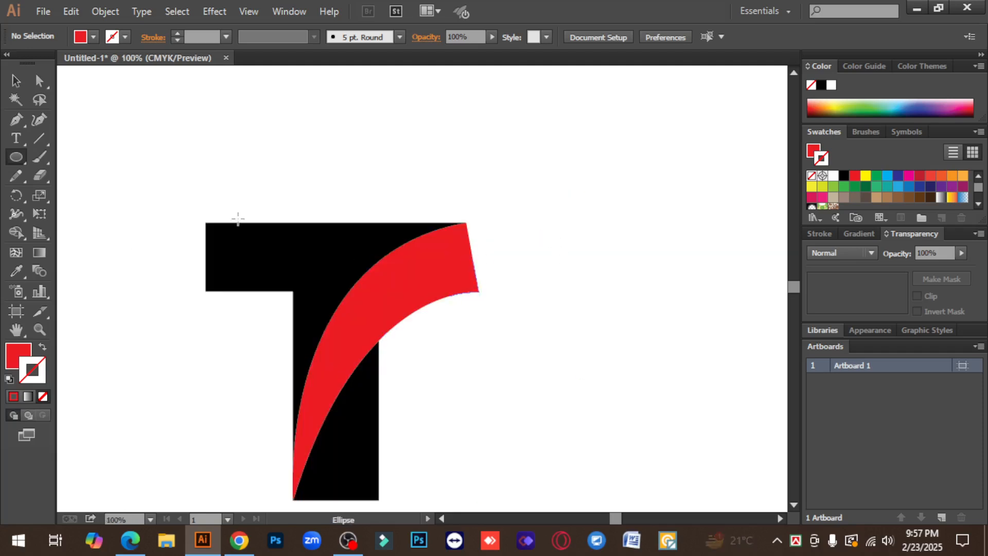
pyautogui.hotkey('ctrl', '-')
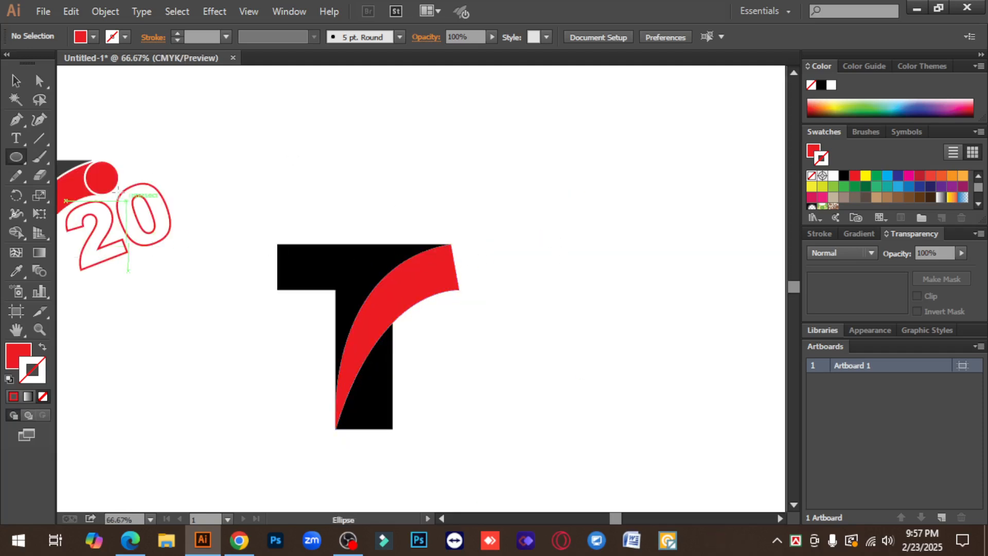
pyautogui.hotkey('ctrl', 'space')
pyautogui.keyDown('ctrl'); pyautogui.click(426, 304); pyautogui.keyUp('ctrl')
pyautogui.moveTo(233, 241); pyautogui.dragTo(393, 249)
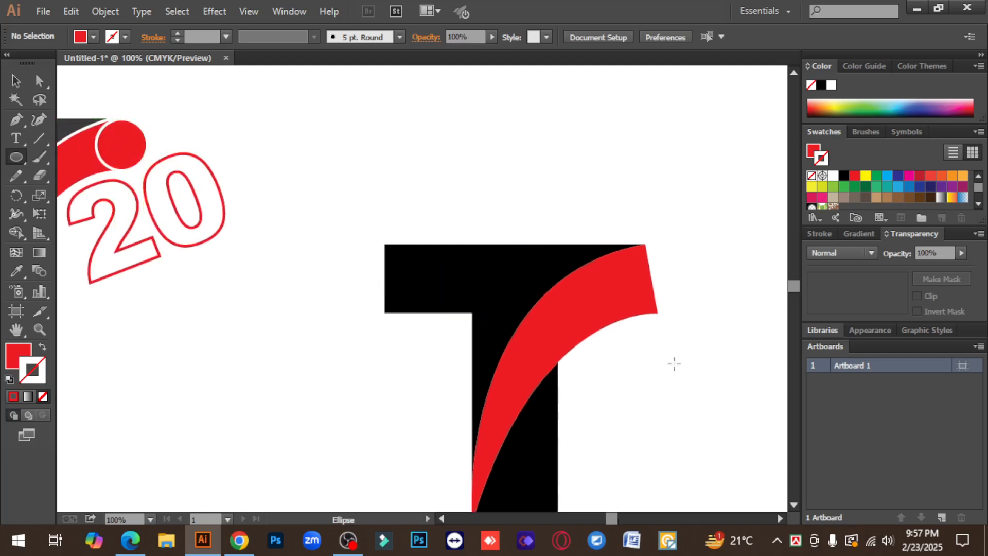
pyautogui.moveTo(666, 364); pyautogui.dragTo(580, 349)
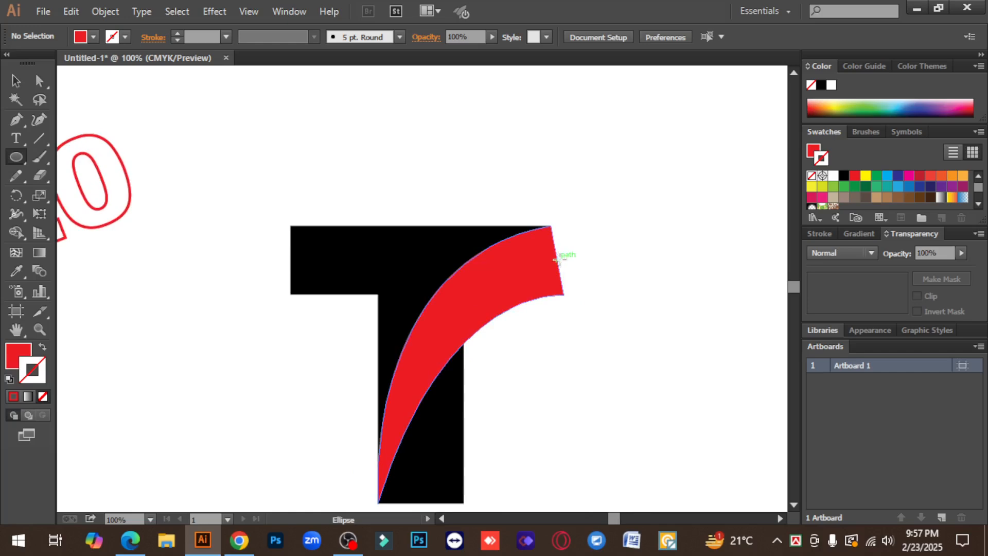
pyautogui.moveTo(557, 258); pyautogui.dragTo(569, 282)
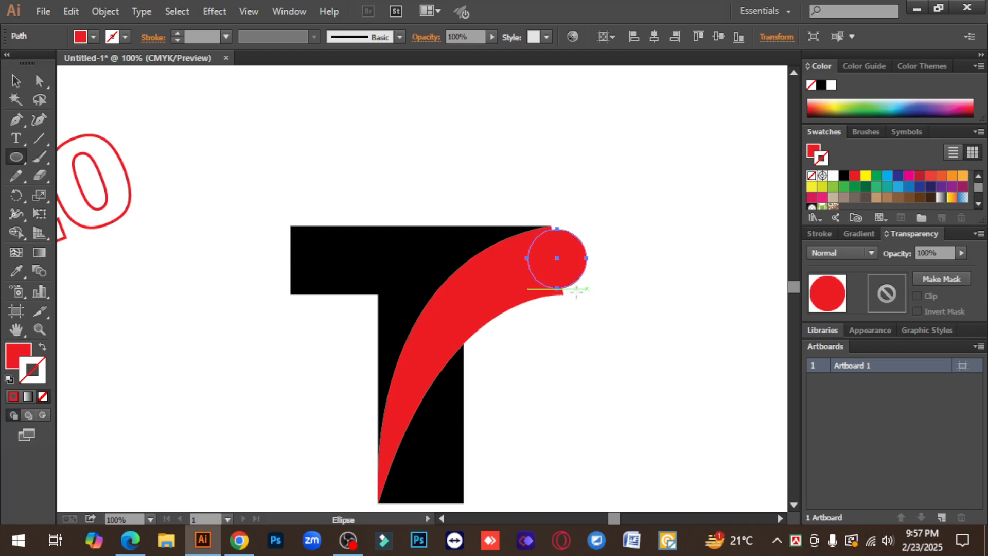
# Nudge the red circle down two small increments to centre it between the swoosh's end corners.
pyautogui.keyDown('ctrl'); pyautogui.click(530, 267); pyautogui.keyUp('ctrl')
pyautogui.keyDown('ctrl'); pyautogui.click(410, 255); pyautogui.keyUp('ctrl')
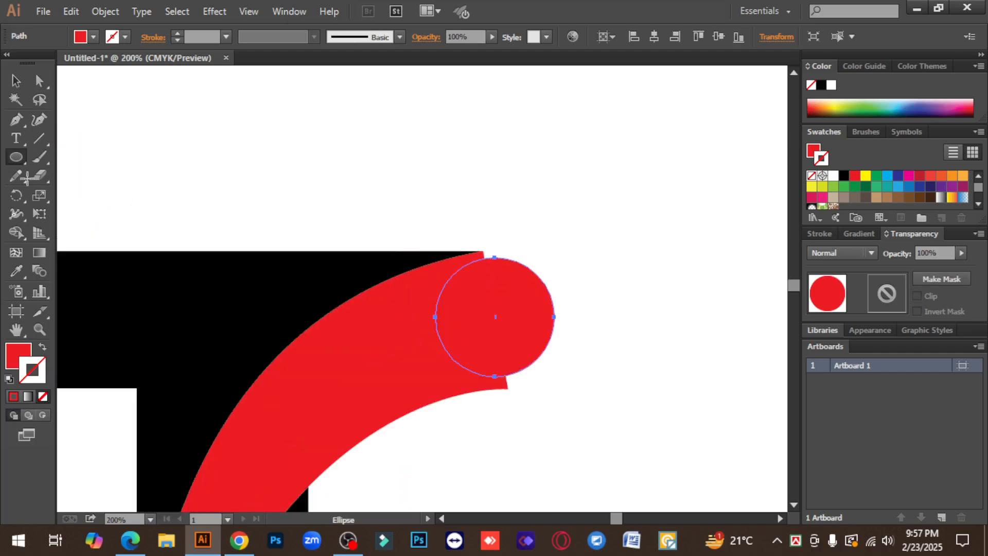
pyautogui.click(16, 81)
pyautogui.click(671, 369)
pyautogui.click(510, 308)
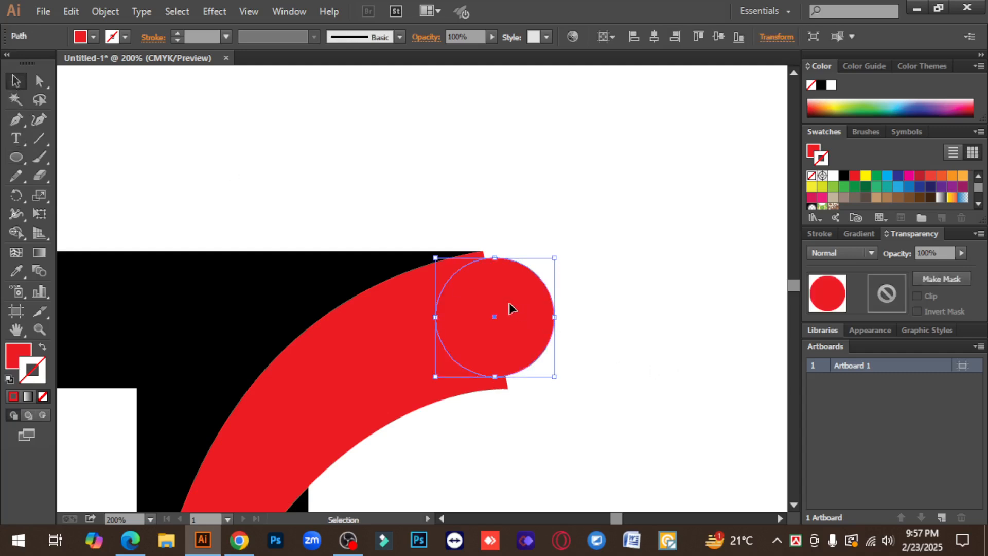
pyautogui.press('Down')
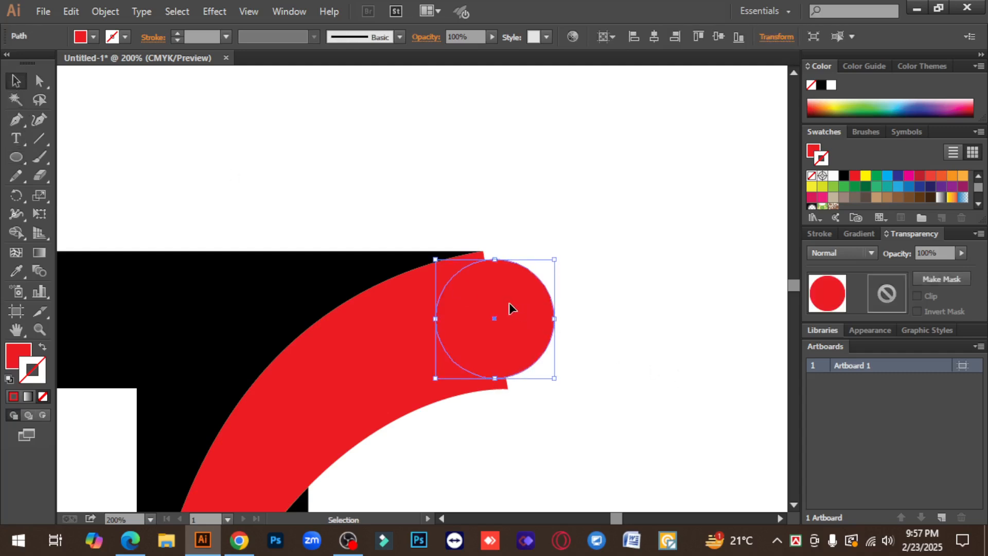
pyautogui.press('Down')
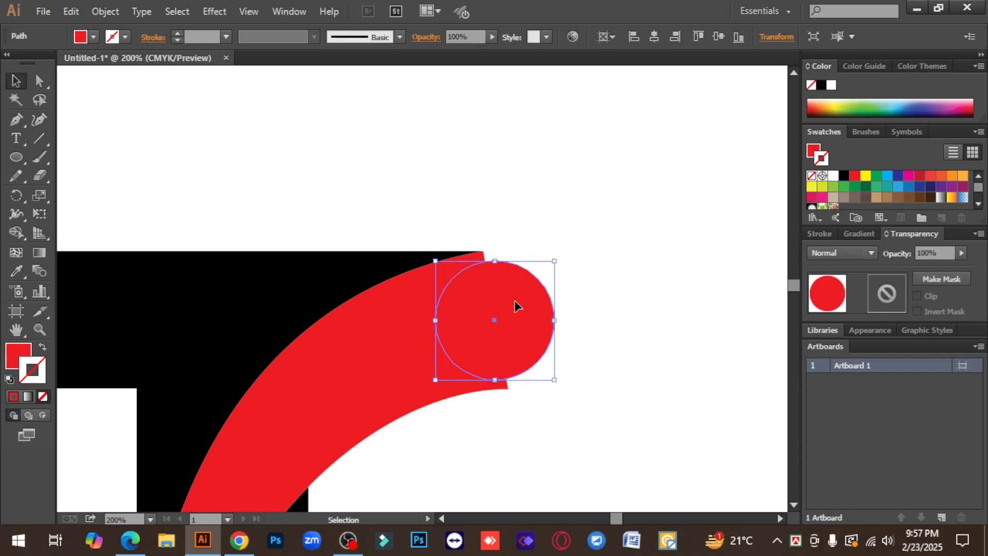
# Give the red circle at the swoosh's end a white stroke.
pyautogui.click(632, 301)
pyautogui.click(525, 359)
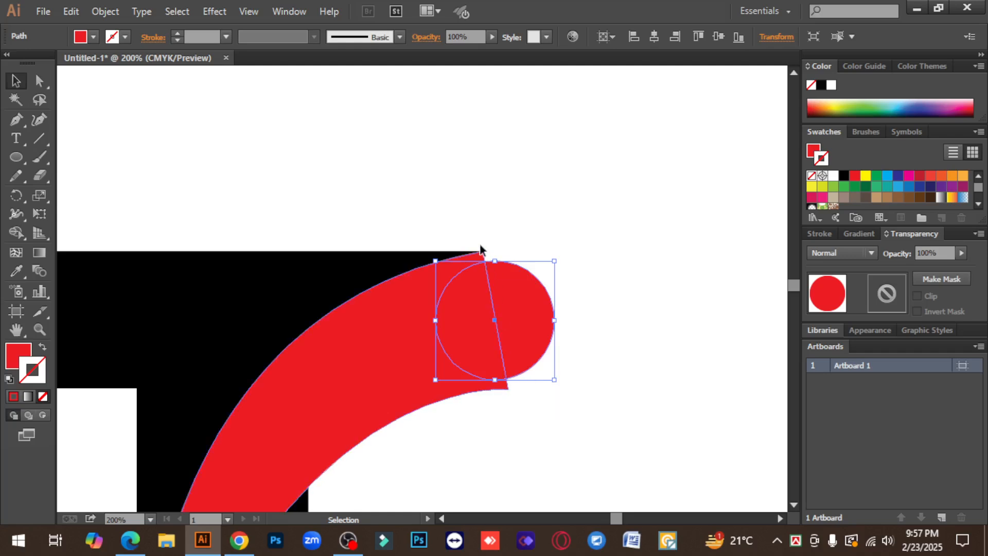
pyautogui.click(613, 325)
pyautogui.click(515, 298)
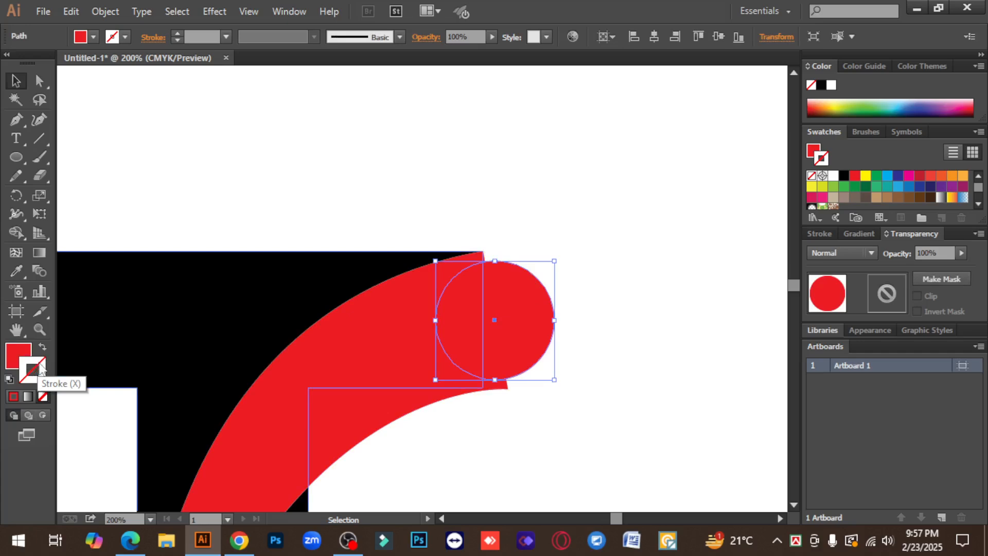
pyautogui.click(39, 365)
pyautogui.click(834, 176)
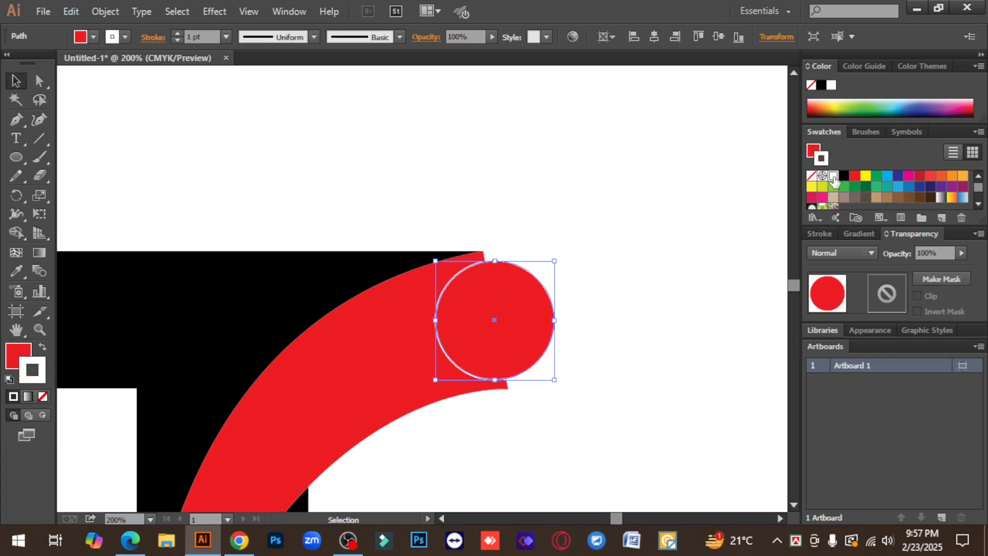
# Increase the weight of the circle's white stroke to 14 pt and deselect the circle.
pyautogui.click(178, 34)
pyautogui.click(177, 34)
pyautogui.click(178, 34)
pyautogui.click(177, 34)
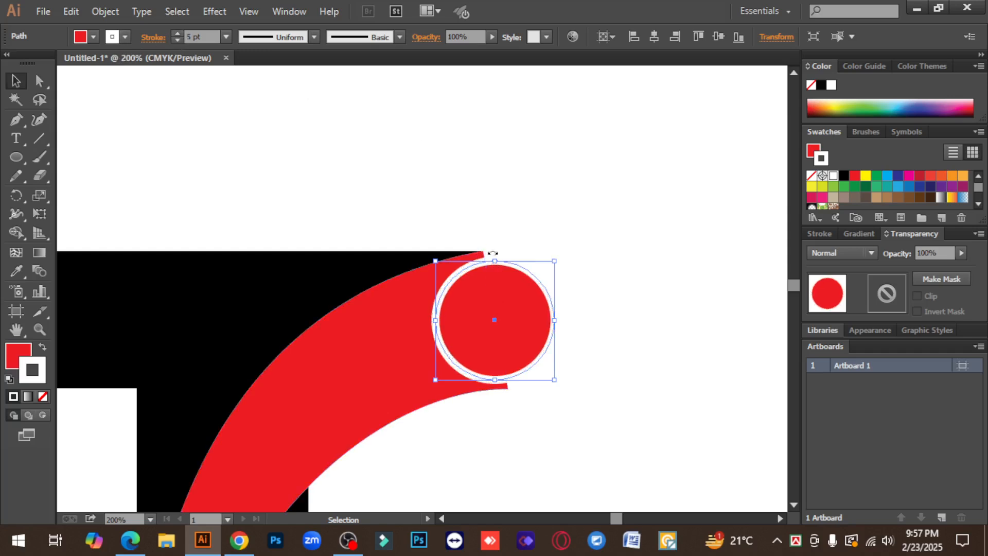
pyautogui.click(178, 34)
pyautogui.click(178, 34)
pyautogui.click(177, 34)
pyautogui.click(177, 34)
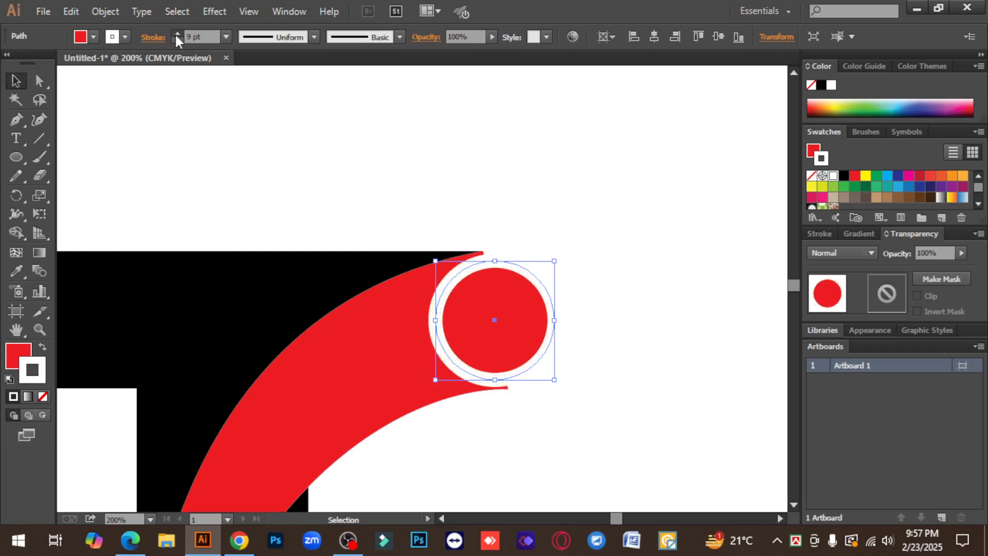
pyautogui.click(178, 34)
pyautogui.click(178, 34)
pyautogui.click(177, 34)
pyautogui.click(177, 34)
pyautogui.click(178, 34)
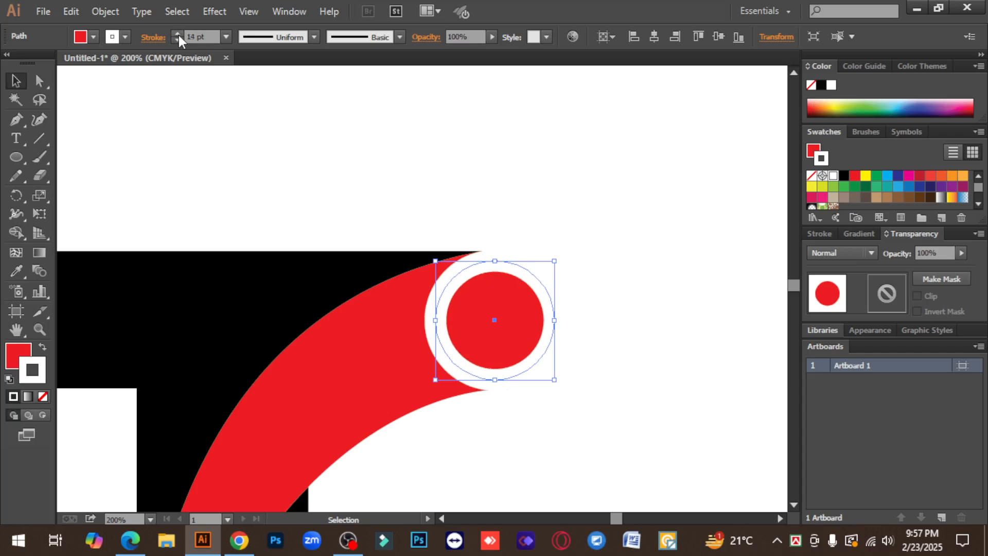
pyautogui.click(576, 262)
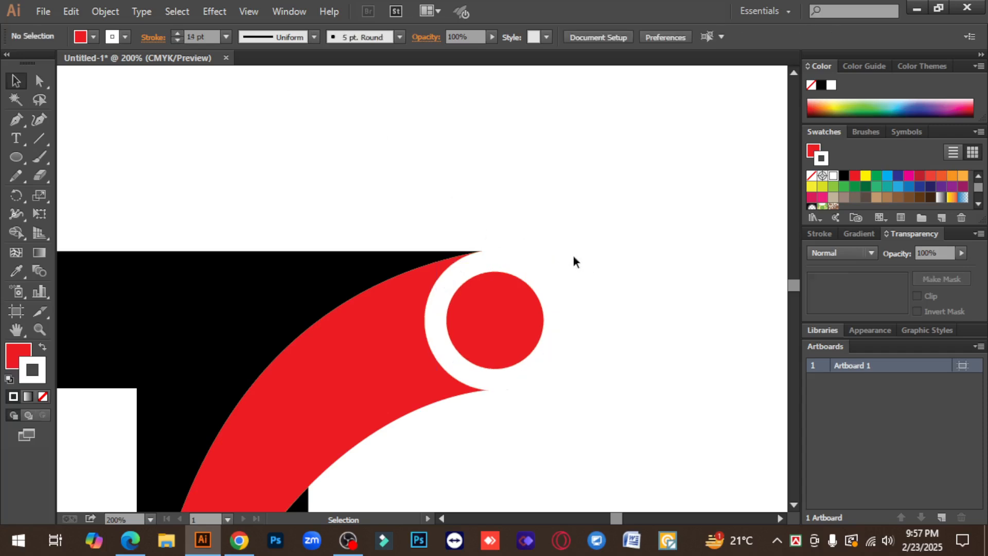
# Examine the new T, swoosh and outlined circle up close and beside the reference logo.
pyautogui.hotkey('ctrl', '-')
pyautogui.hotkey('ctrl', '-')
pyautogui.hotkey('ctrl', '-')
pyautogui.hotkey('ctrl', '-')
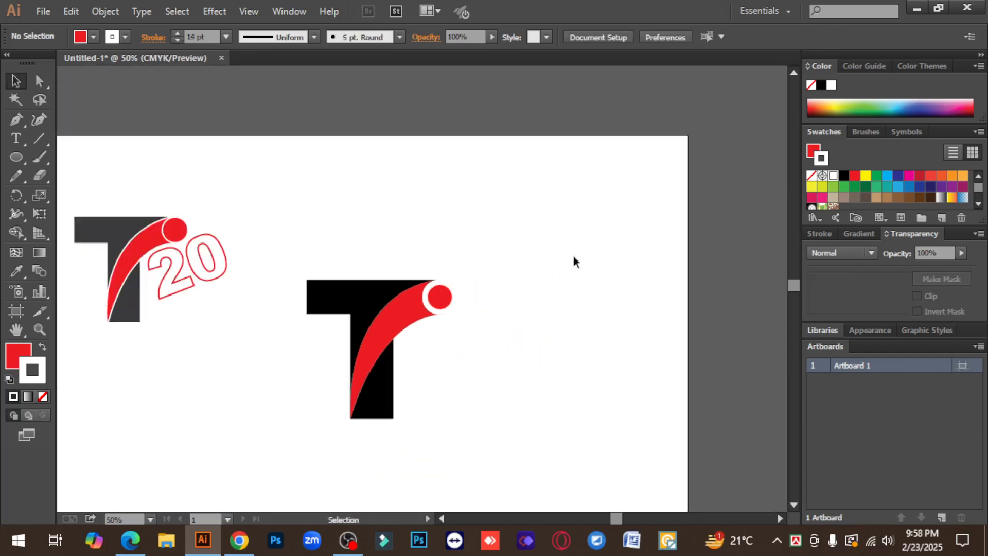
pyautogui.press('z')
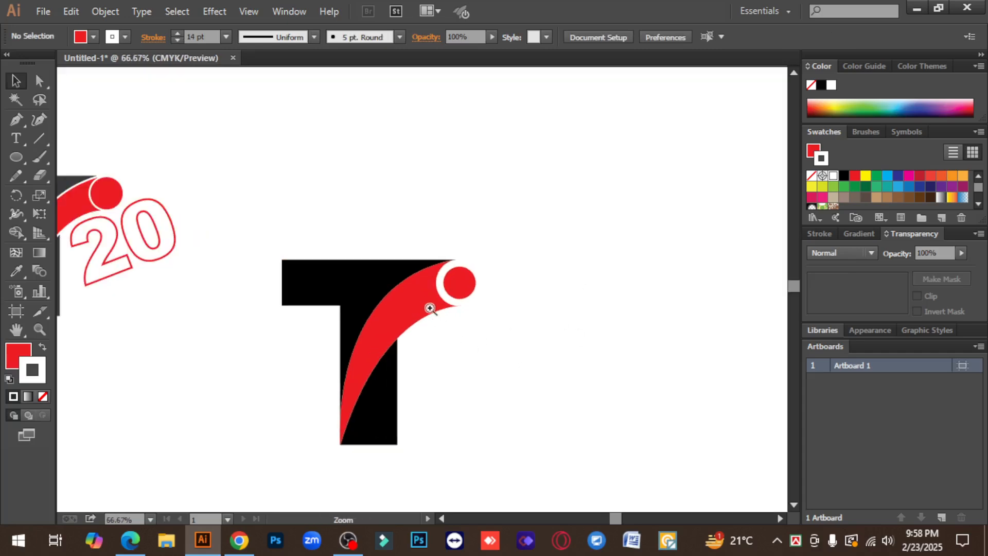
pyautogui.click(412, 303)
pyautogui.click(421, 298)
pyautogui.click(426, 296)
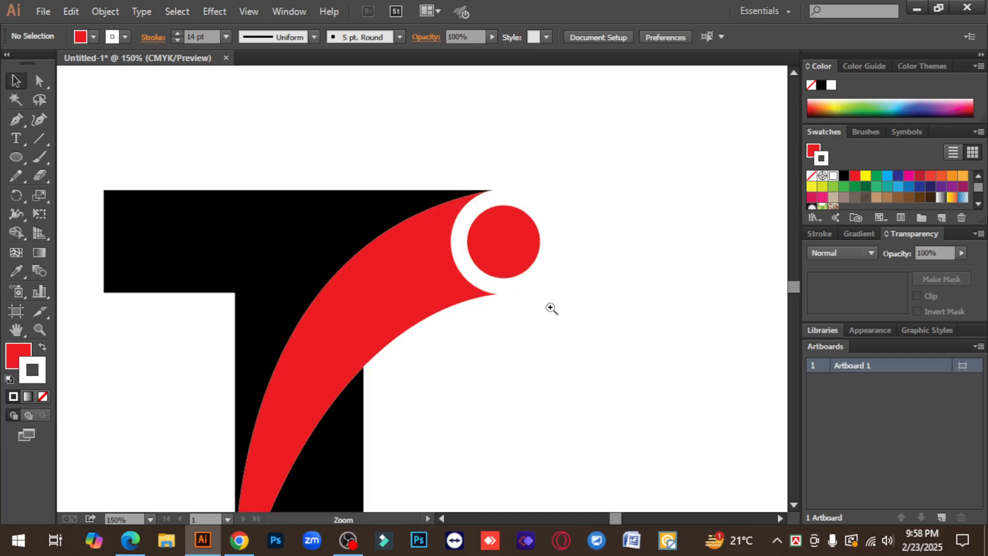
pyautogui.press('v')
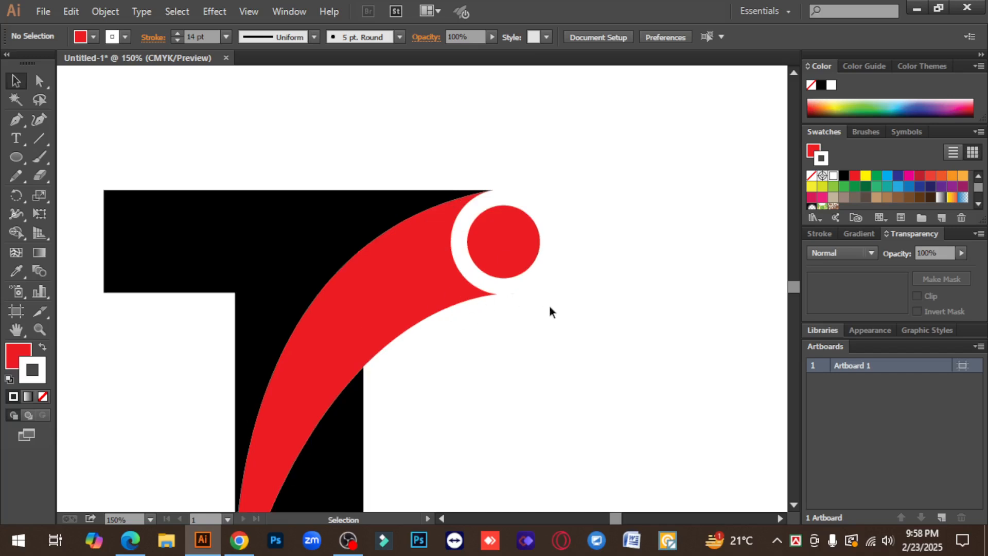
pyautogui.click(507, 252)
pyautogui.click(592, 307)
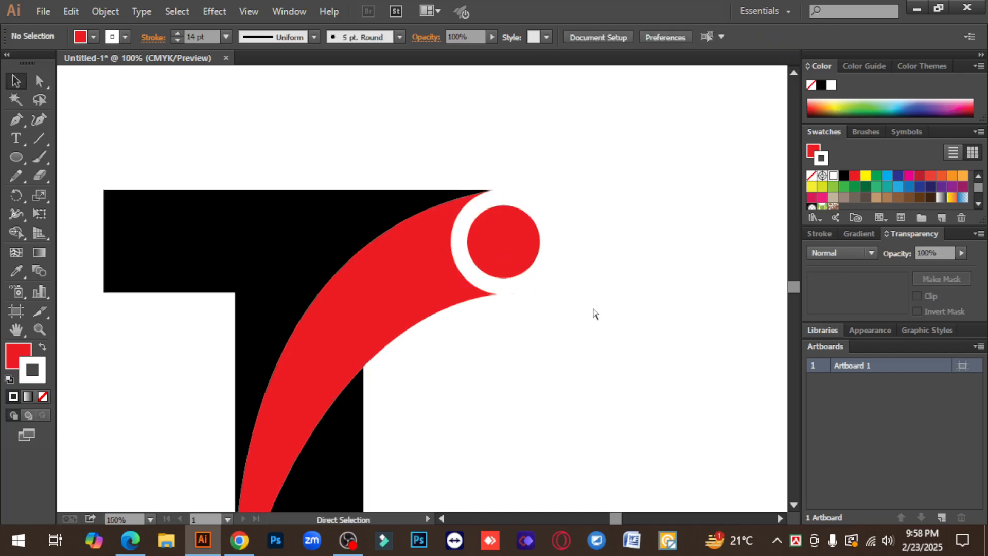
pyautogui.hotkey('ctrl', '-')
pyautogui.hotkey('ctrl', '-')
pyautogui.hotkey('ctrl', '-')
pyautogui.moveTo(498, 364); pyautogui.dragTo(541, 364)
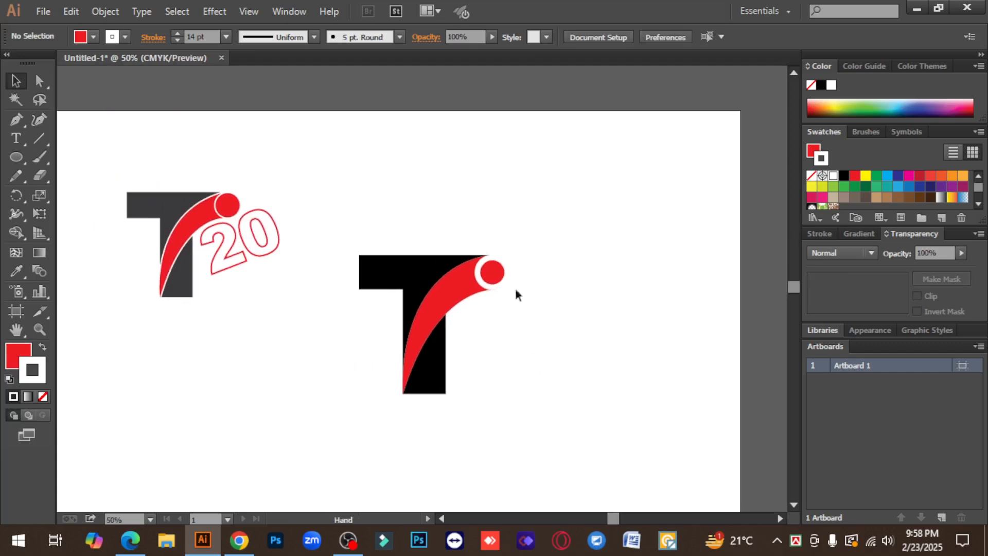
pyautogui.hotkey('ctrl', '+')
pyautogui.moveTo(446, 345); pyautogui.dragTo(558, 357)
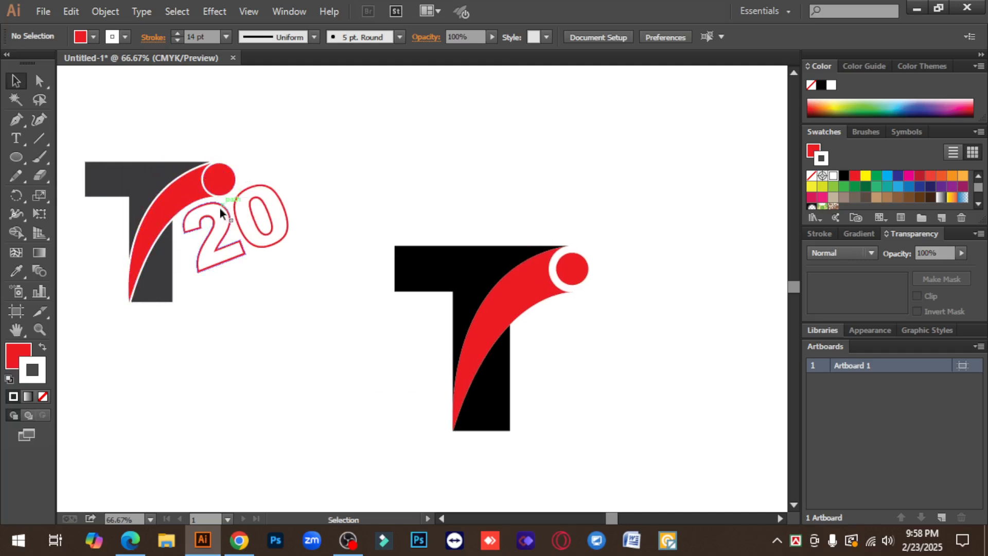
# Examine how the white gap separates the circle from the swoosh in the reference logo.
pyautogui.hotkey('ctrl', 'space')
pyautogui.click(221, 192)
pyautogui.click(427, 284)
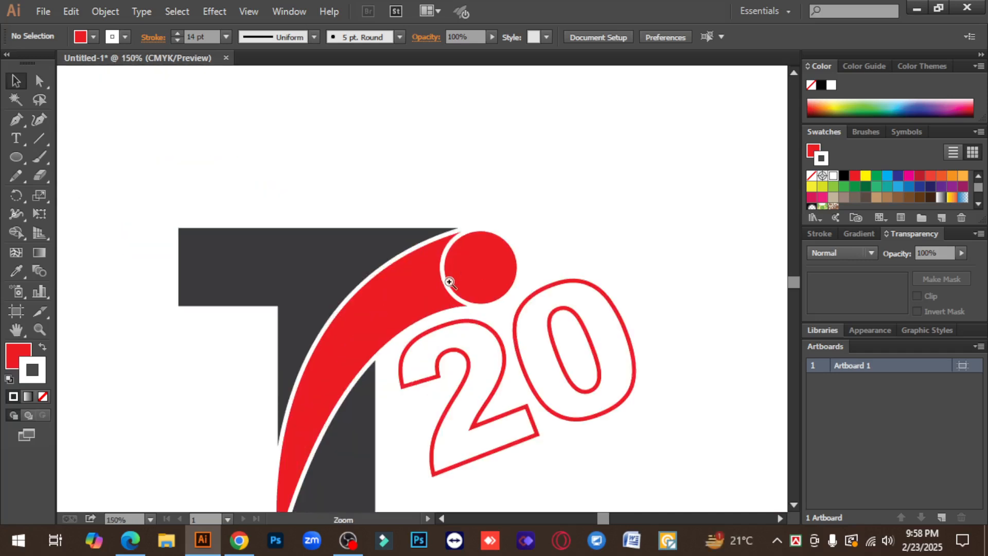
pyautogui.click(406, 287)
pyautogui.click(427, 284)
pyautogui.keyDown('alt'); pyautogui.click(427, 284); pyautogui.keyUp('alt')
pyautogui.keyDown('alt'); pyautogui.click(427, 285); pyautogui.keyUp('alt')
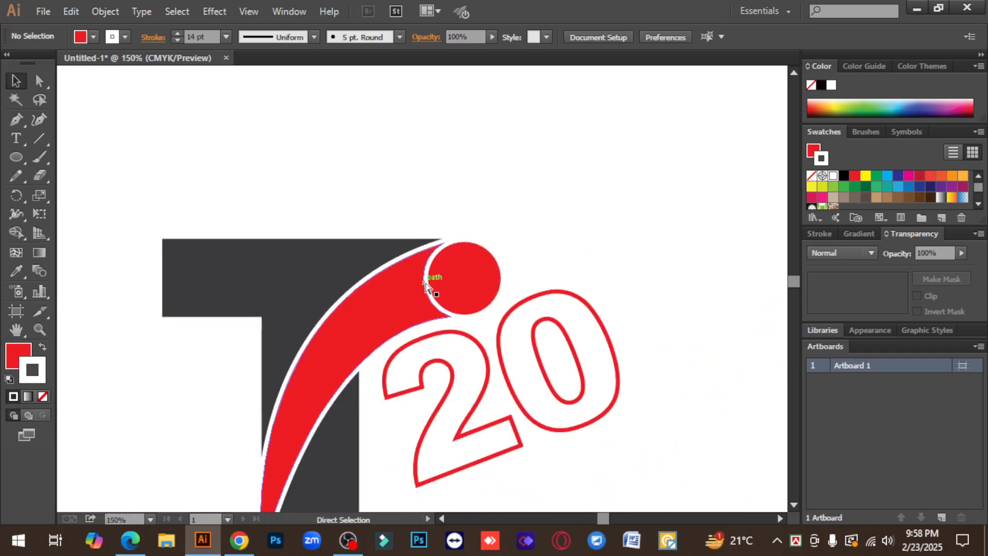
pyautogui.keyDown('alt'); pyautogui.click(428, 285); pyautogui.keyUp('alt')
pyautogui.keyDown('alt'); pyautogui.click(427, 285); pyautogui.keyUp('alt')
pyautogui.keyDown('alt'); pyautogui.click(427, 284); pyautogui.keyUp('alt')
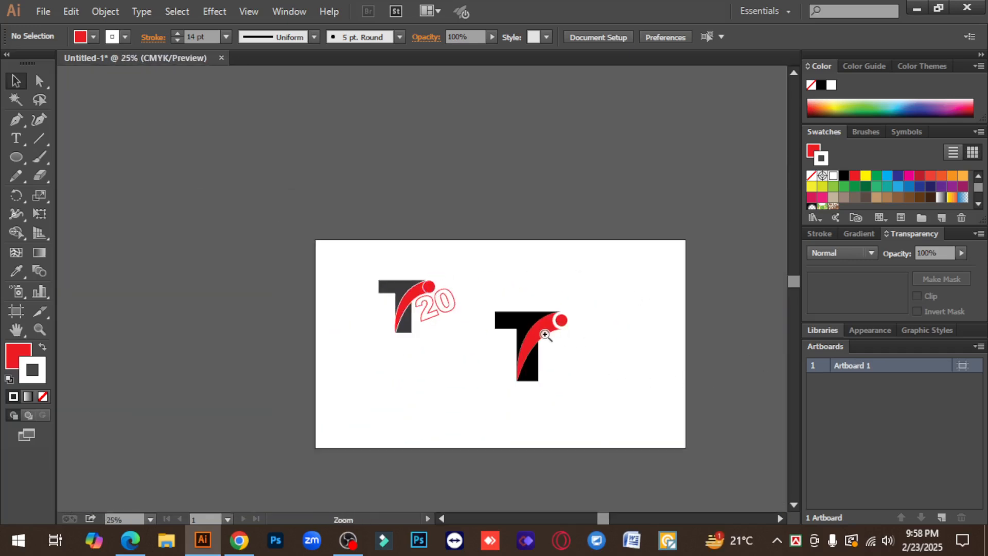
# Expand the red circle with its white stroke into separate fill and outline shapes.
pyautogui.click(545, 333)
pyautogui.click(442, 286)
pyautogui.click(441, 284)
pyautogui.click(441, 284)
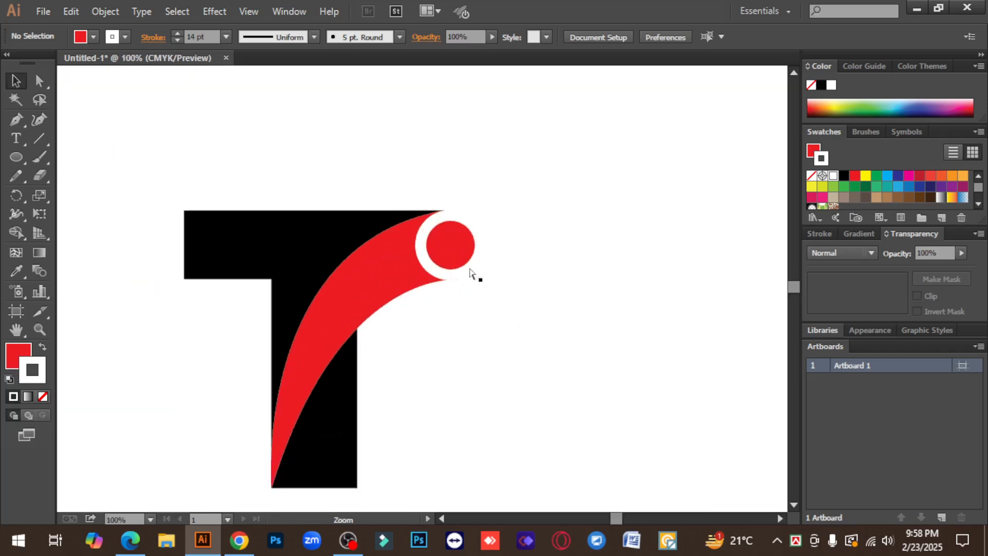
pyautogui.click(446, 243)
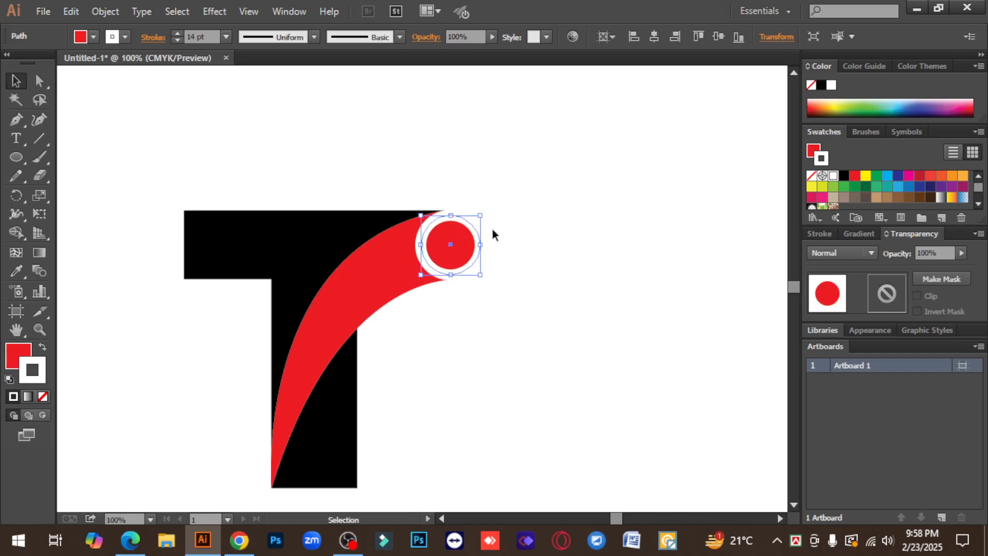
pyautogui.click(564, 276)
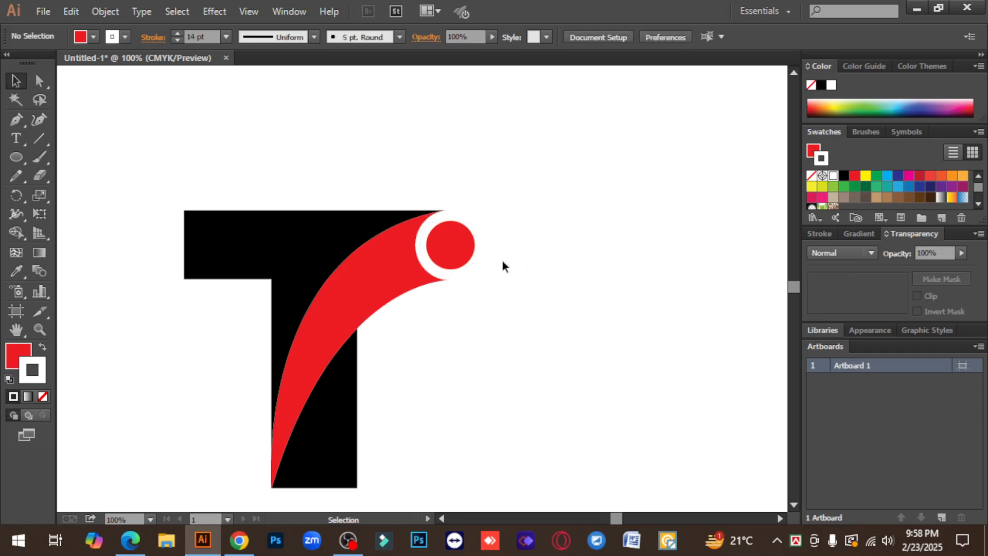
pyautogui.click(457, 252)
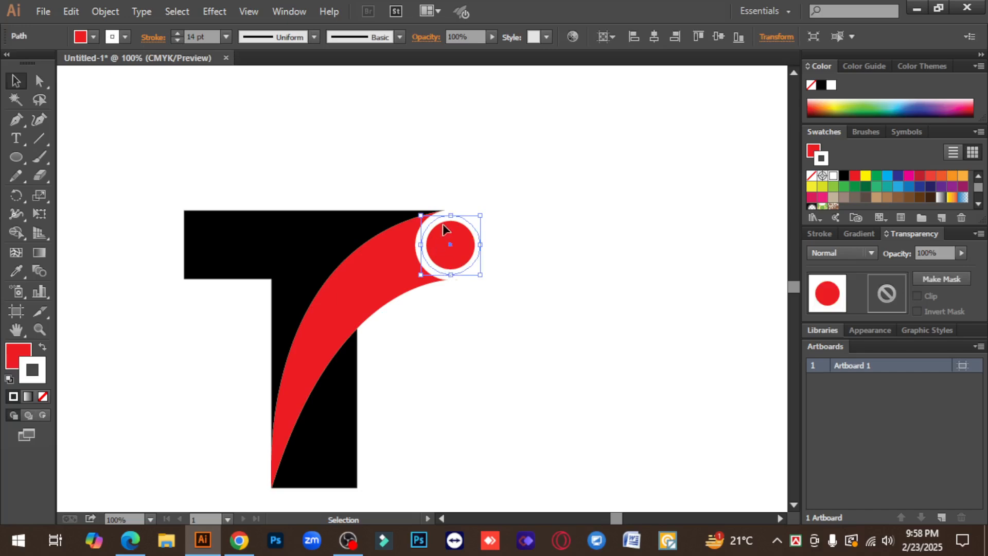
pyautogui.click(495, 264)
pyautogui.moveTo(523, 261); pyautogui.dragTo(482, 245)
pyautogui.moveTo(524, 260); pyautogui.dragTo(468, 245)
pyautogui.click(113, 13)
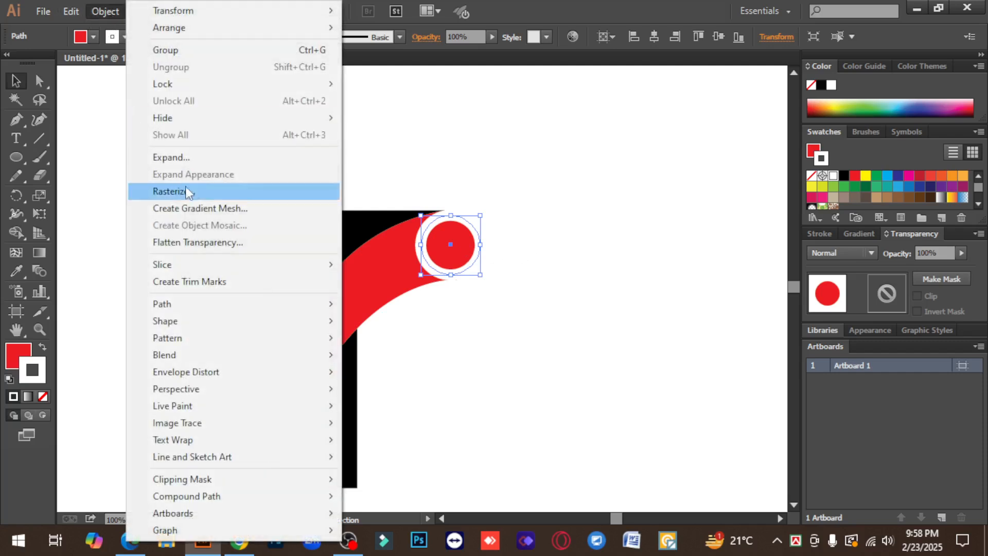
pyautogui.click(155, 156)
pyautogui.click(470, 355)
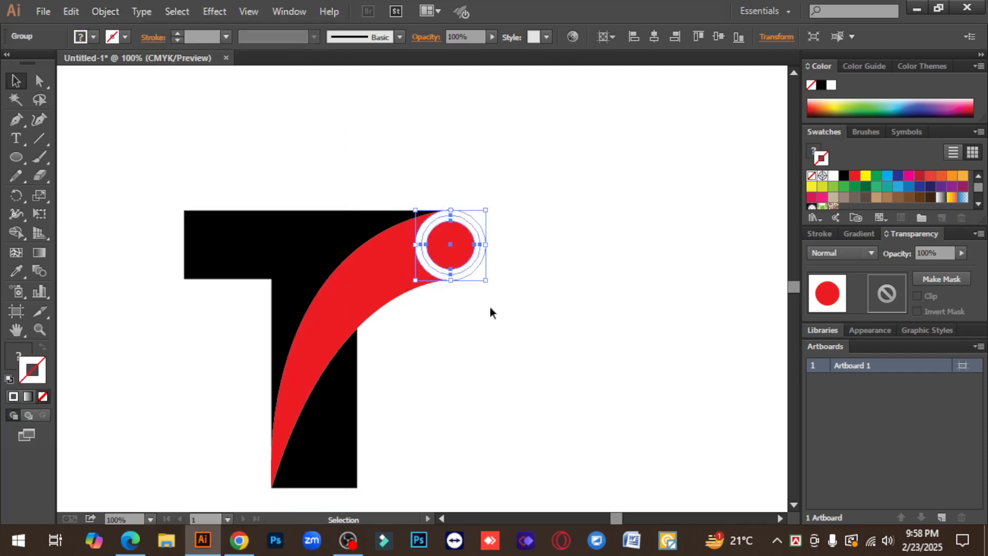
# Select the T, swoosh and circle, and merge the circle's inner pieces with the inner ring into one red disc using Shape Builder.
pyautogui.moveTo(535, 311); pyautogui.dragTo(411, 238)
pyautogui.press('z')
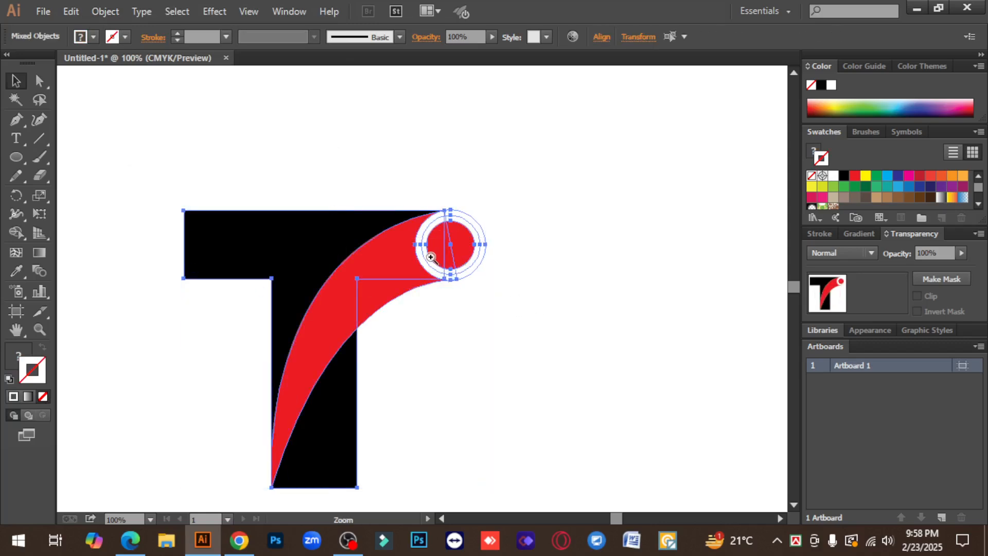
pyautogui.click(430, 250)
pyautogui.click(423, 304)
pyautogui.click(421, 284)
pyautogui.press('v')
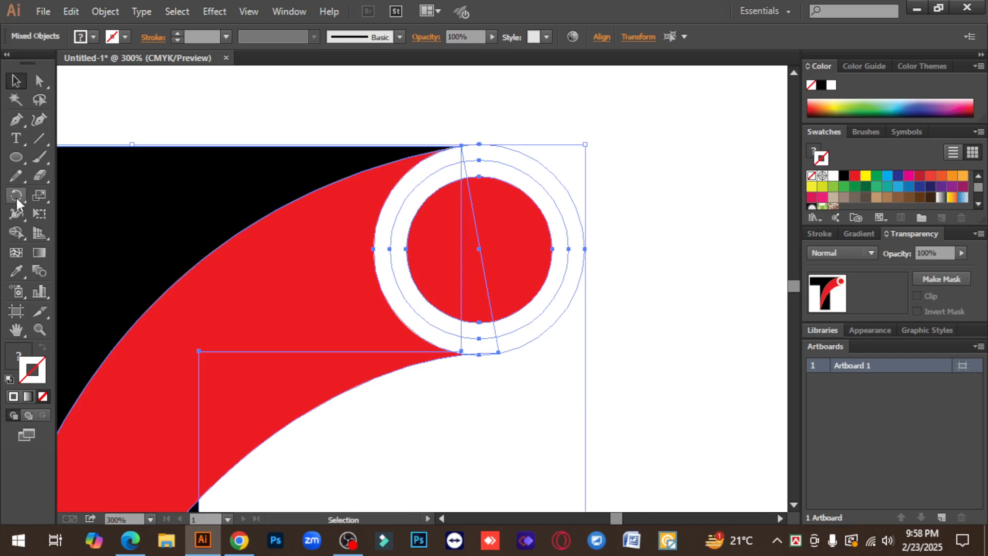
pyautogui.click(14, 231)
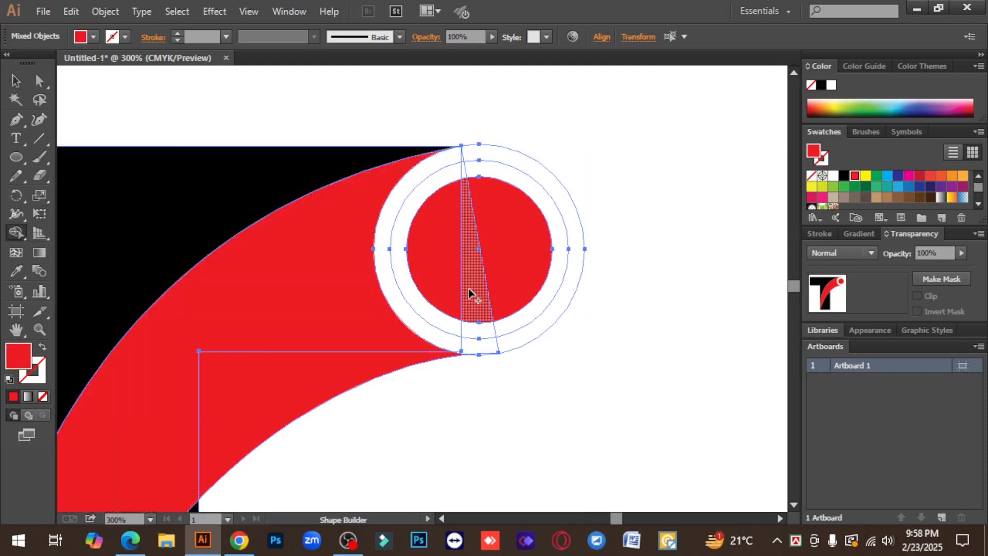
pyautogui.moveTo(529, 239)
pyautogui.mouseDown()
pyautogui.moveTo(554, 238)
pyautogui.moveTo(453, 256)
pyautogui.moveTo(410, 252)
pyautogui.mouseUp()
pyautogui.click(477, 329)
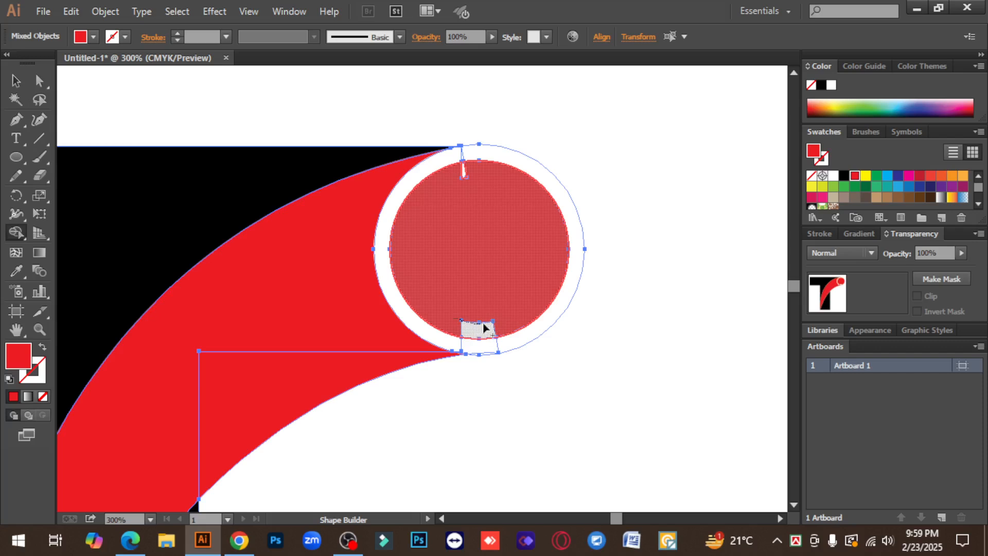
pyautogui.click(463, 172)
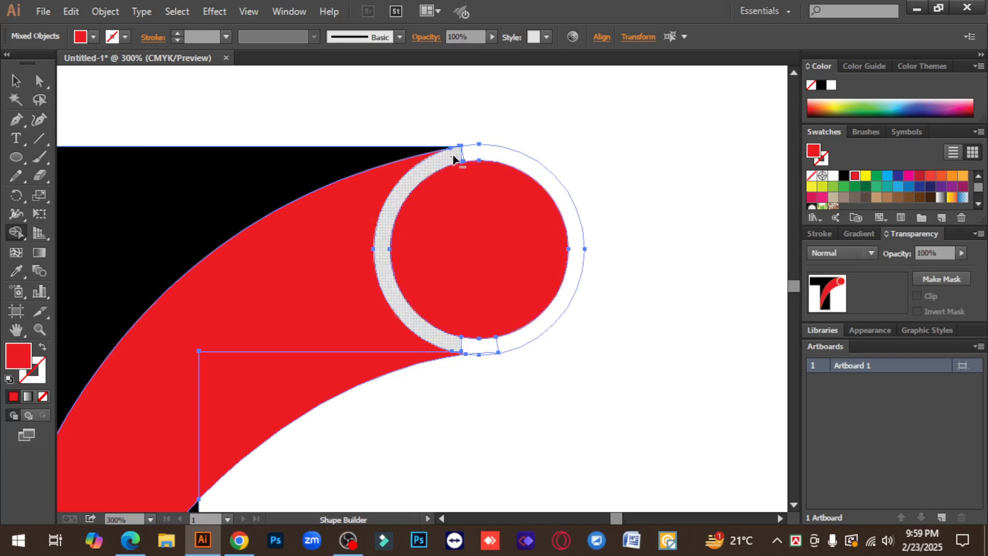
# Delete the outer white ring and the leftover sliver below the circle with Shape Builder, and deselect the artwork.
pyautogui.keyDown('alt'); pyautogui.moveTo(455, 158); pyautogui.dragTo(476, 154); pyautogui.keyUp('alt')
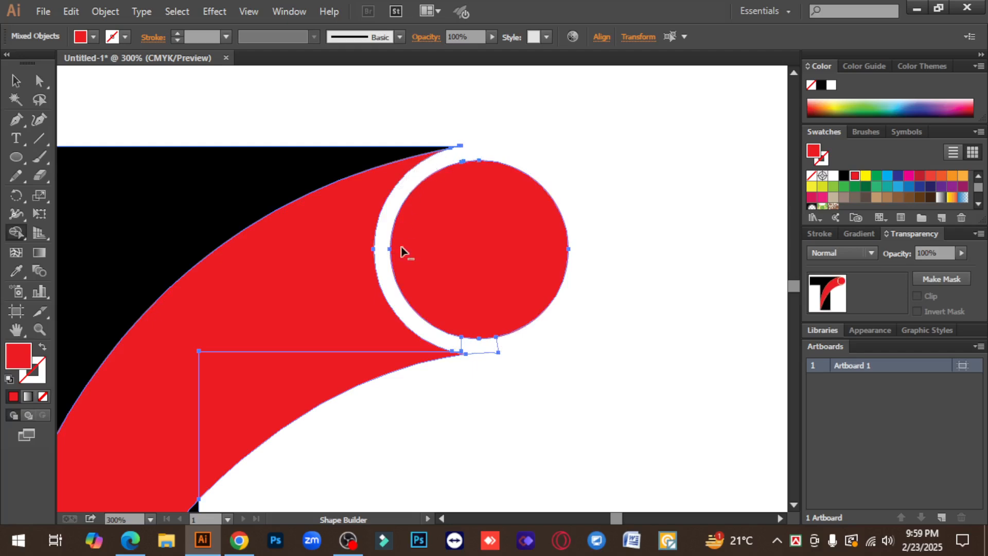
pyautogui.keyDown('alt'); pyautogui.click(507, 349); pyautogui.keyUp('alt')
pyautogui.click(16, 80)
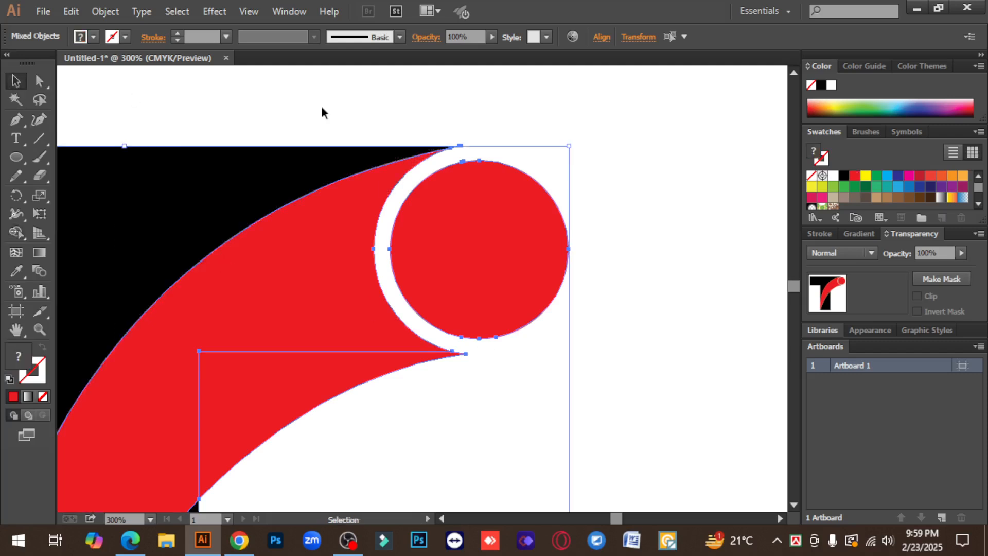
pyautogui.click(333, 107)
# Select the T and swoosh together, and merge the overlapping swoosh regions into a single red shape with Shape Builder.
pyautogui.hotkey('ctrl', '-')
pyautogui.hotkey('ctrl', '-')
pyautogui.hotkey('ctrl', '-')
pyautogui.hotkey('ctrl', '-')
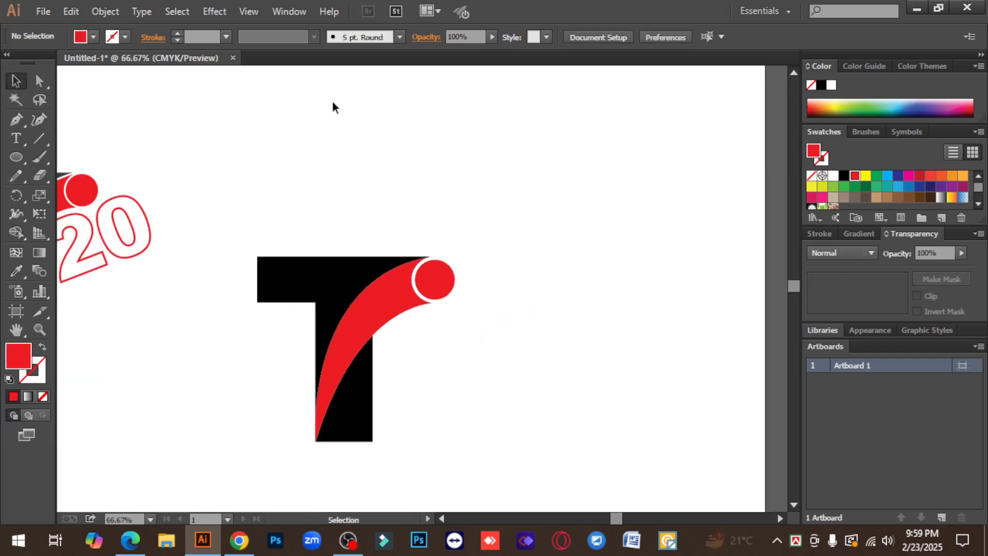
pyautogui.moveTo(518, 359); pyautogui.dragTo(646, 327)
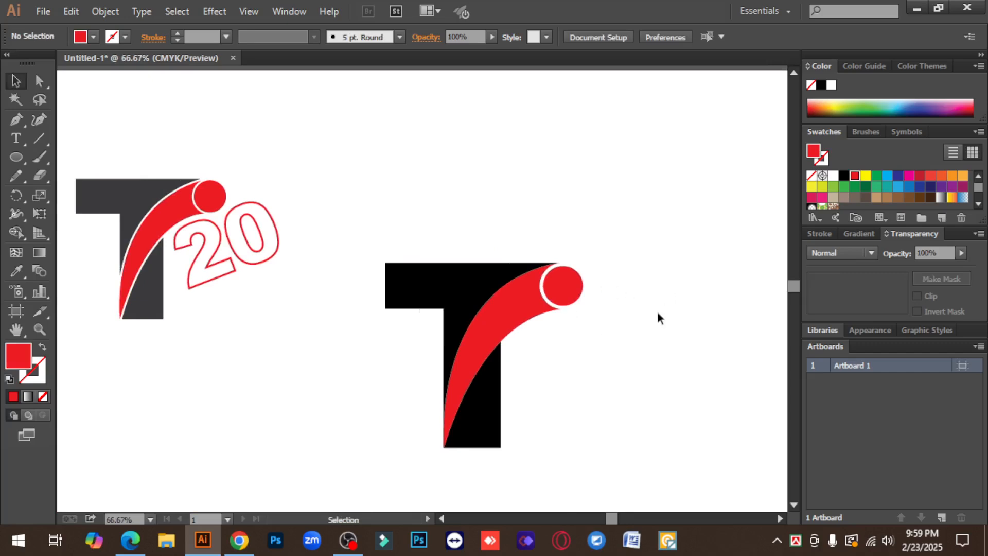
pyautogui.moveTo(410, 177); pyautogui.dragTo(607, 450)
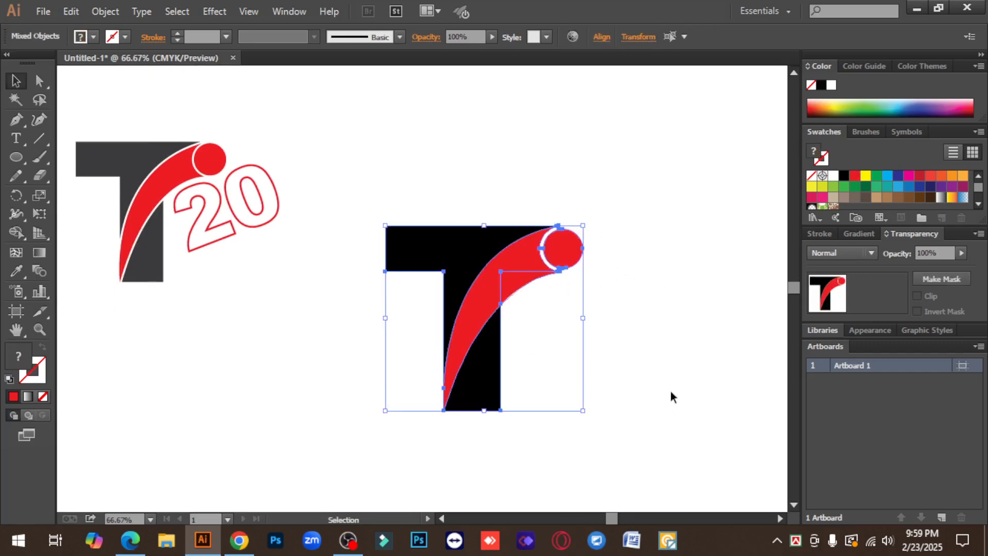
pyautogui.click(671, 397)
pyautogui.moveTo(412, 185); pyautogui.dragTo(495, 425)
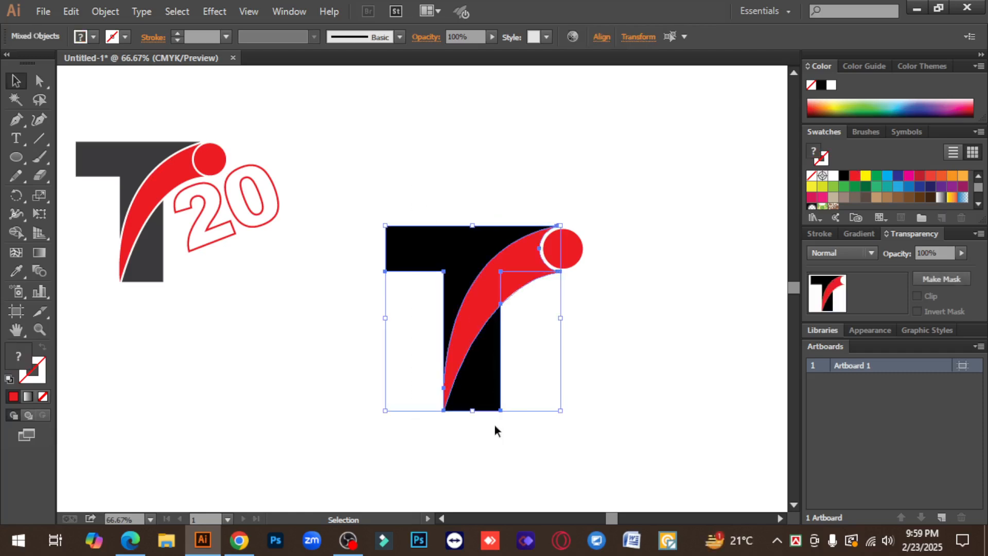
pyautogui.click(16, 233)
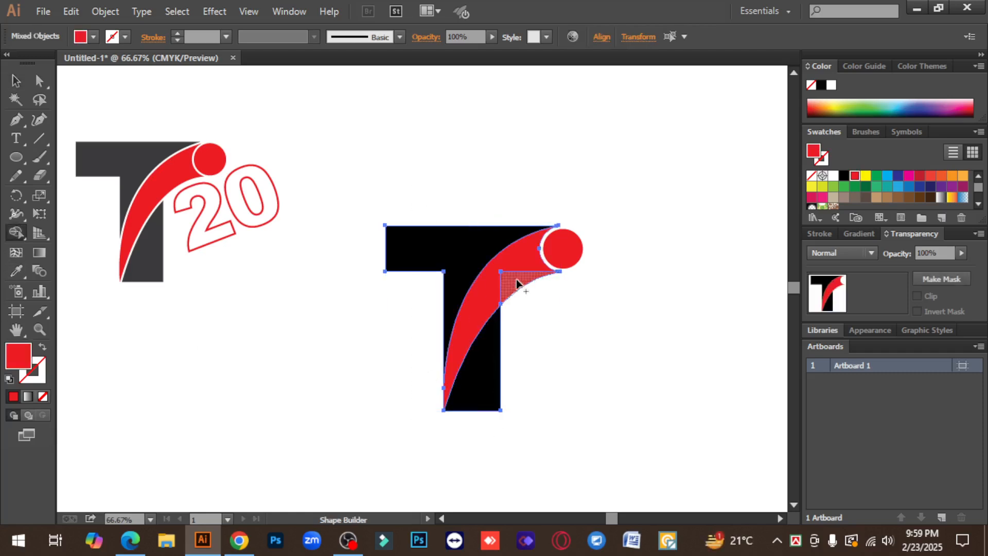
pyautogui.click(476, 327)
pyautogui.click(16, 81)
pyautogui.click(577, 355)
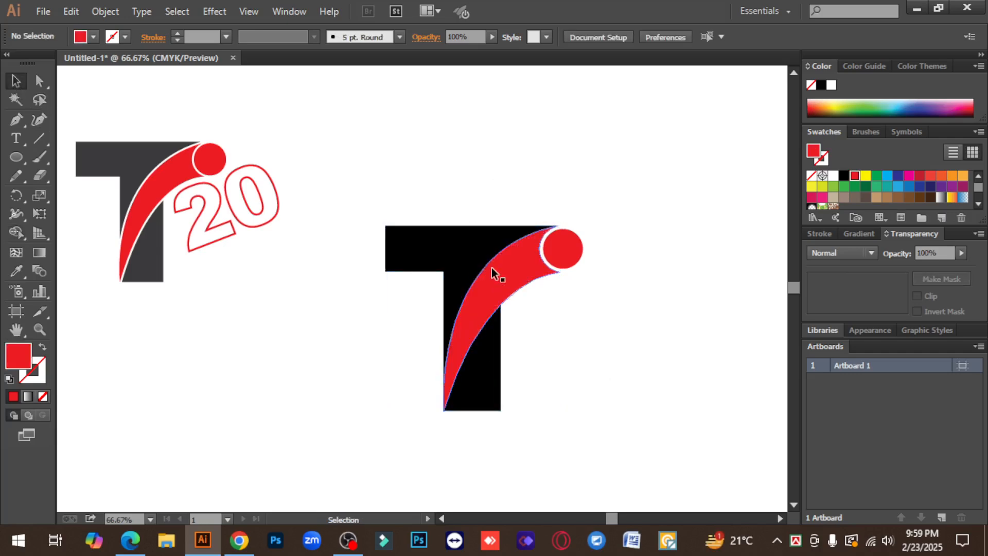
pyautogui.click(489, 269)
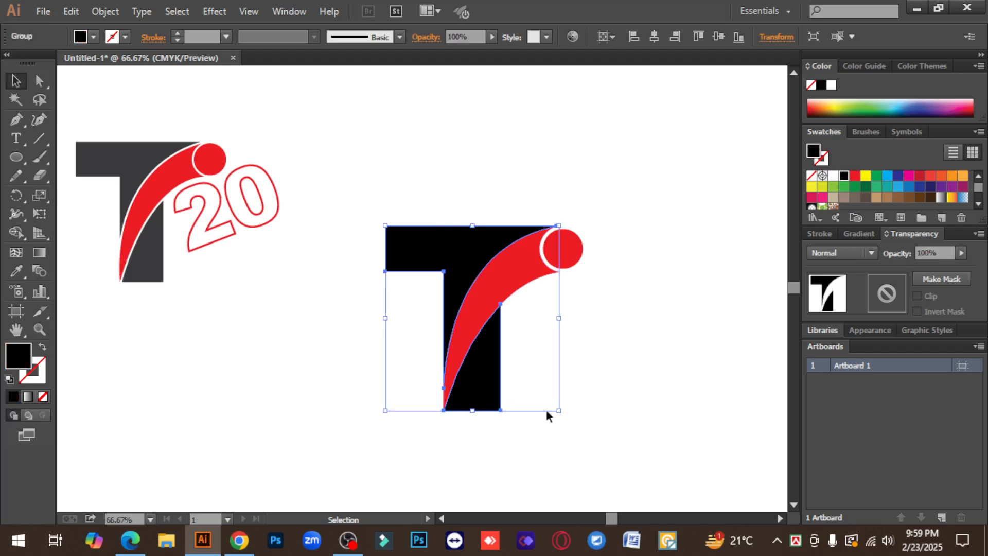
pyautogui.click(600, 400)
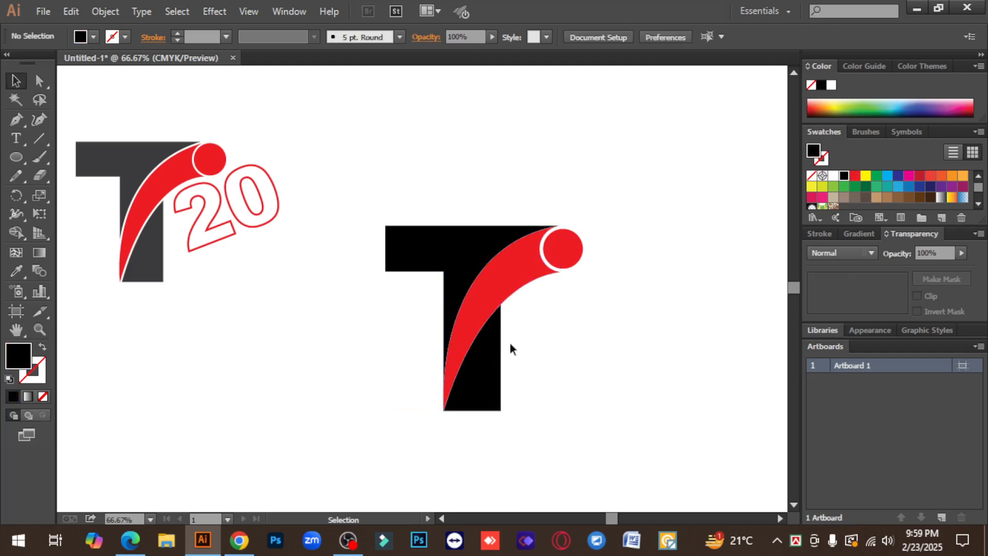
# Offset the red swoosh's path outward by 7 px with Miter joins, with the preview turned on.
pyautogui.click(515, 269)
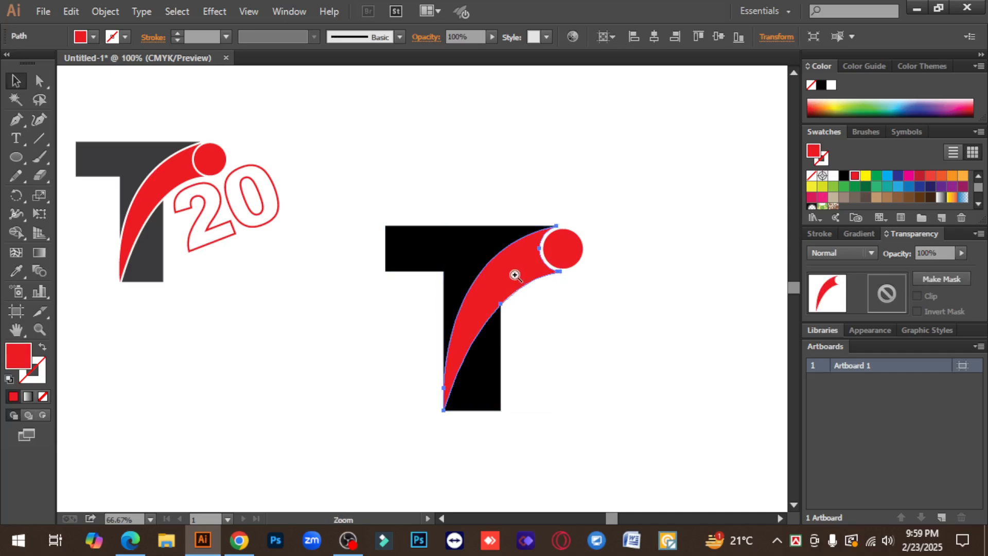
pyautogui.click(515, 271)
pyautogui.click(452, 282)
pyautogui.click(413, 273)
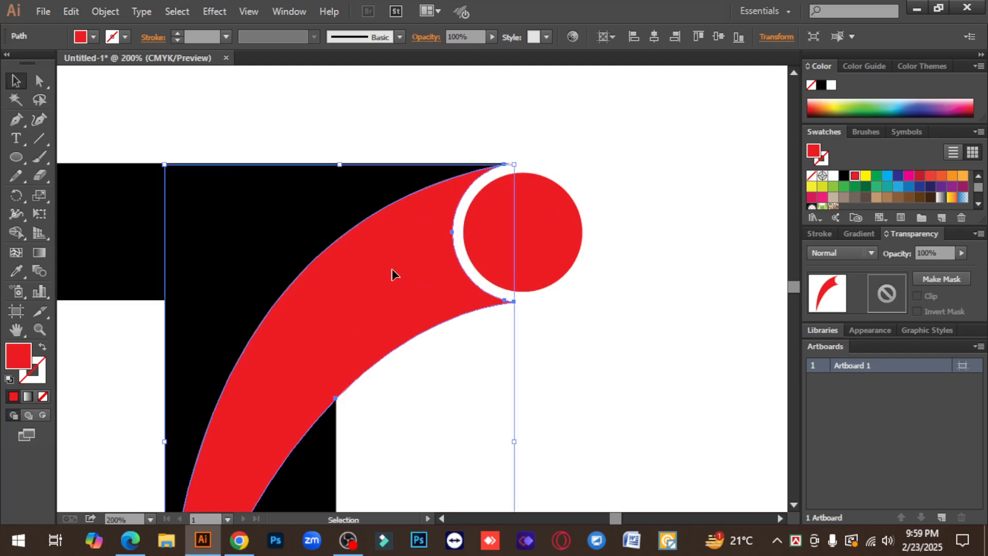
pyautogui.click(103, 9)
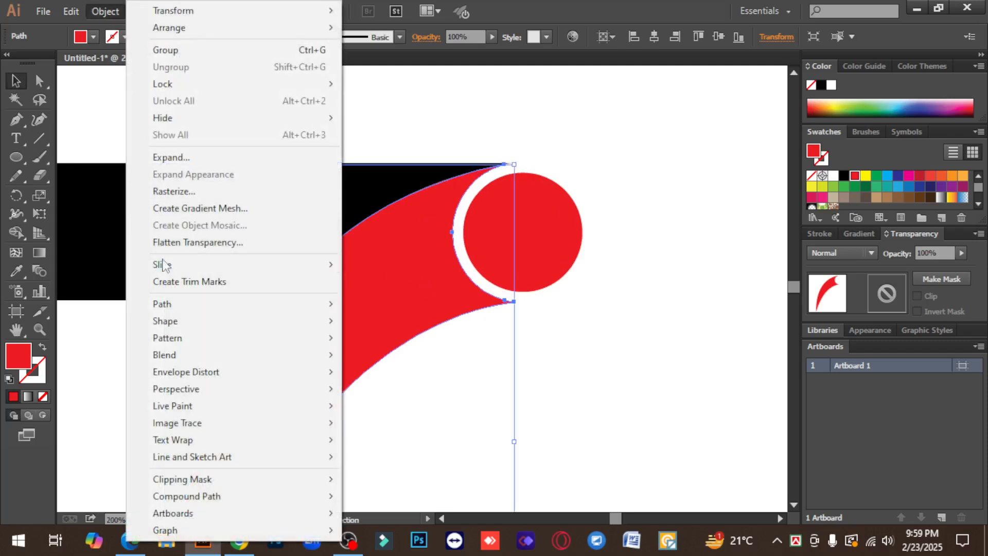
pyautogui.moveTo(179, 312)
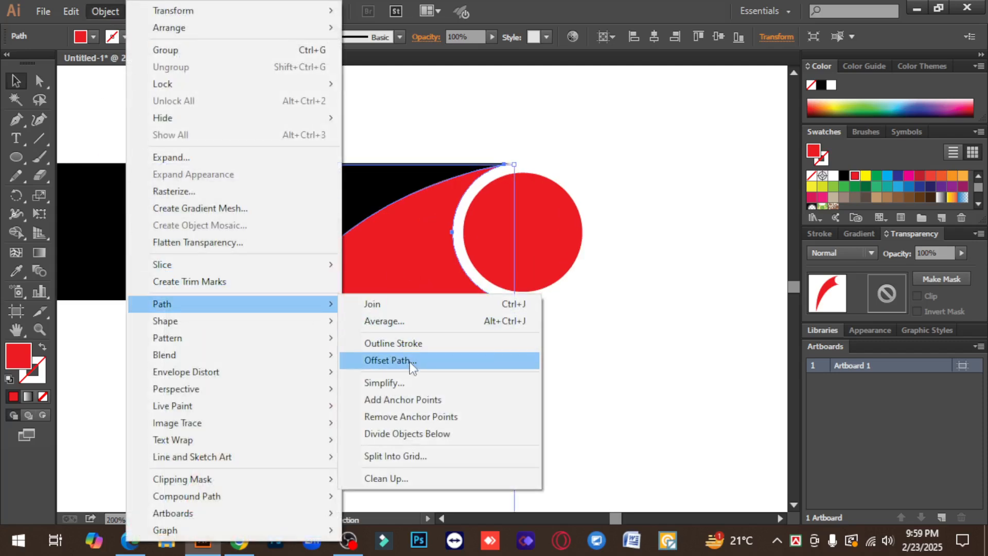
pyautogui.click(391, 360)
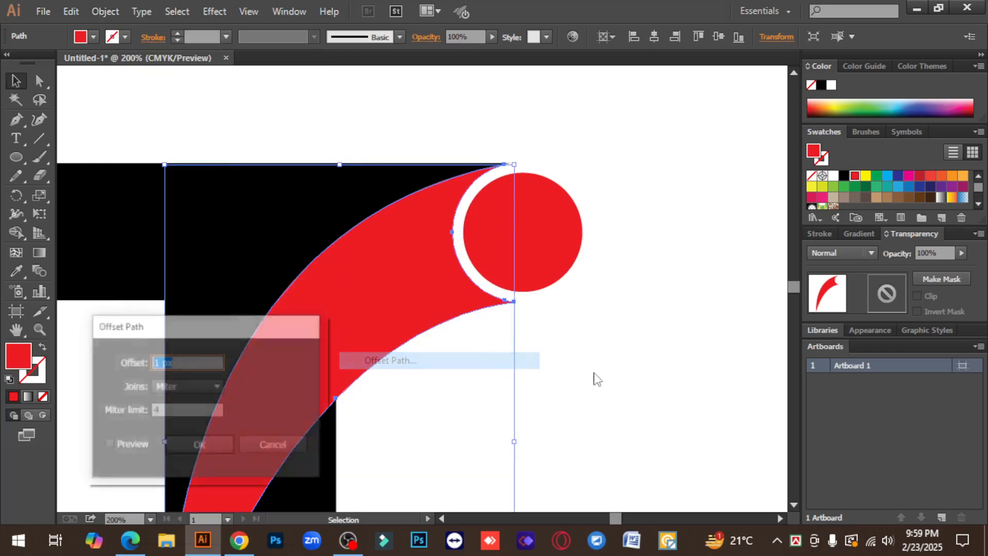
pyautogui.click(107, 445)
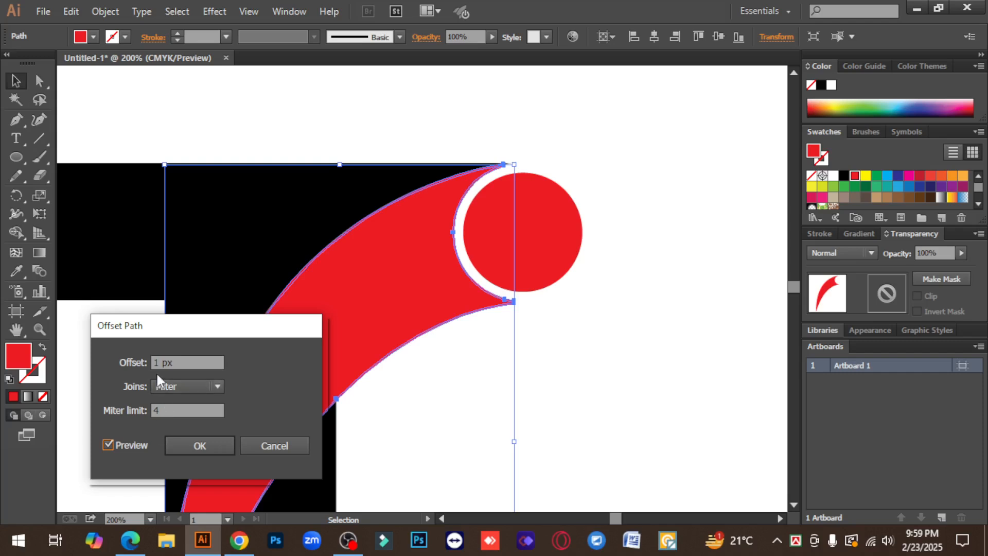
pyautogui.moveTo(160, 362); pyautogui.dragTo(149, 371)
pyautogui.press('Up')
pyautogui.press('Up')
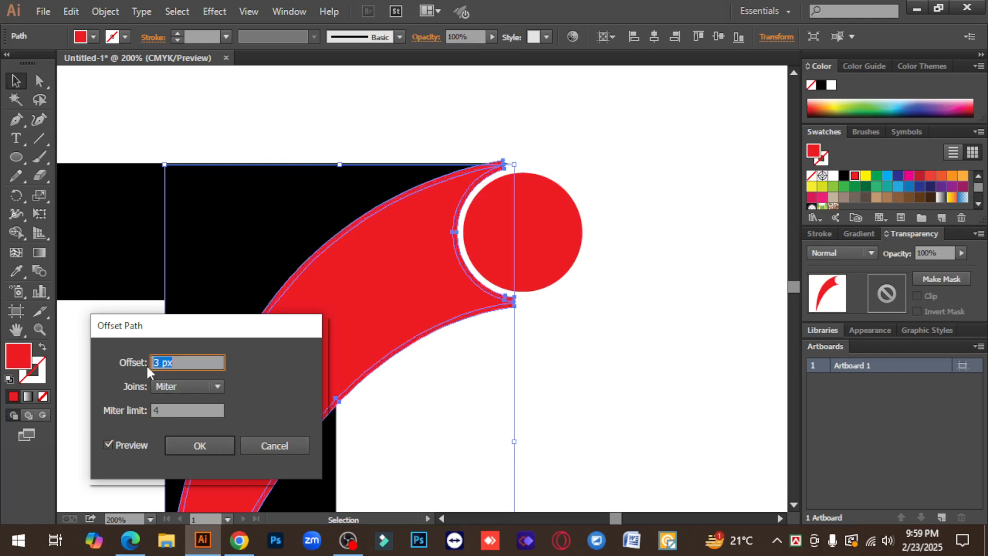
pyautogui.press('Up')
pyautogui.press('Up')
pyautogui.press('Up')
pyautogui.press('Up')
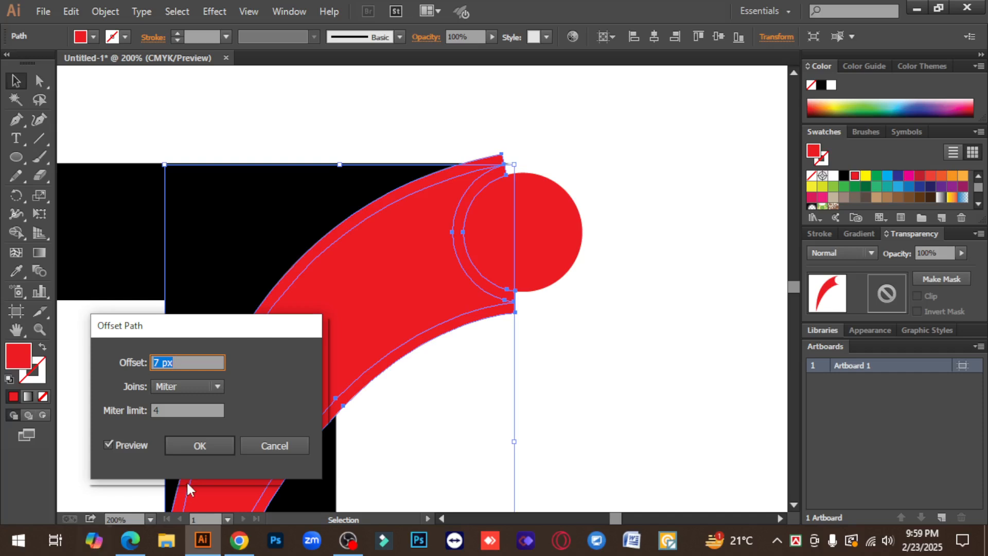
pyautogui.click(181, 444)
# Select all the logo shapes and cut away the offset strips along both swoosh edges and beside the circle with Shape Builder.
pyautogui.moveTo(648, 446); pyautogui.dragTo(186, 166)
pyautogui.scroll(-2, 66, 258)
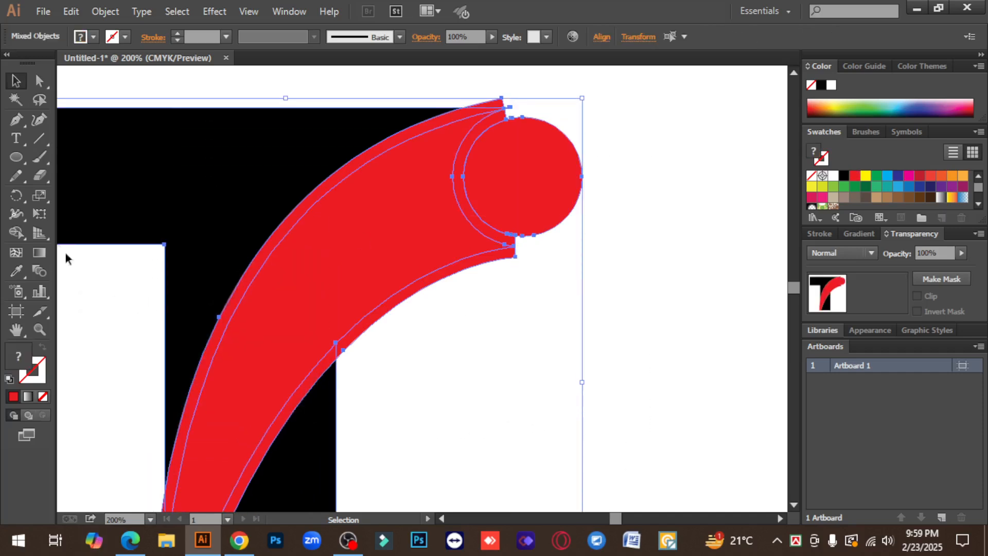
pyautogui.click(15, 231)
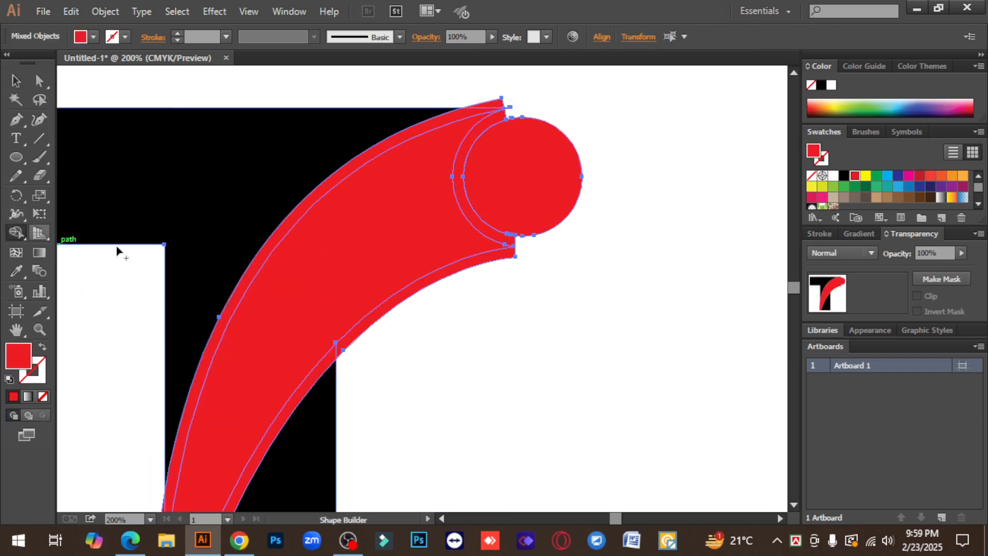
pyautogui.keyDown('alt'); pyautogui.click(294, 225); pyautogui.keyUp('alt')
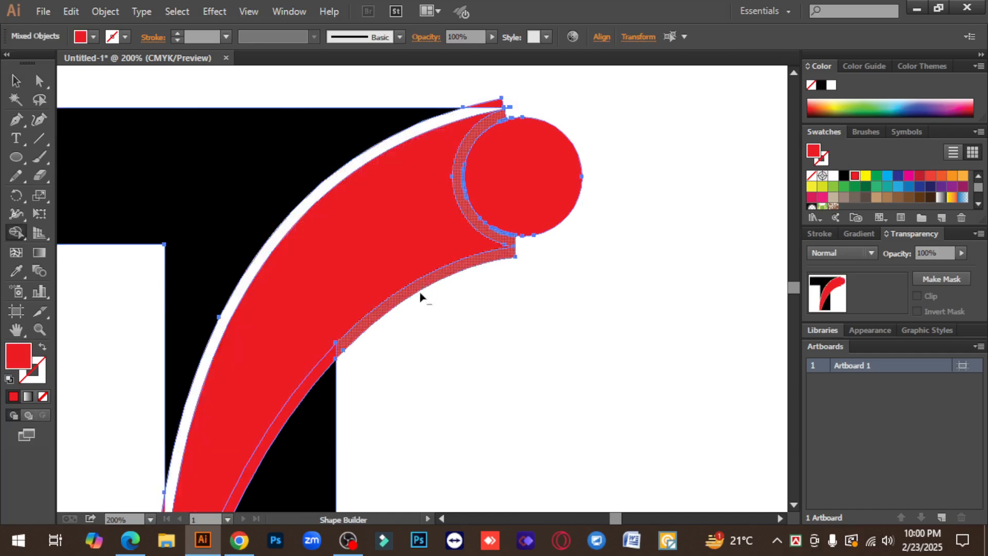
pyautogui.keyDown('alt'); pyautogui.click(420, 297); pyautogui.keyUp('alt')
pyautogui.keyDown('alt'); pyautogui.click(336, 355); pyautogui.keyUp('alt')
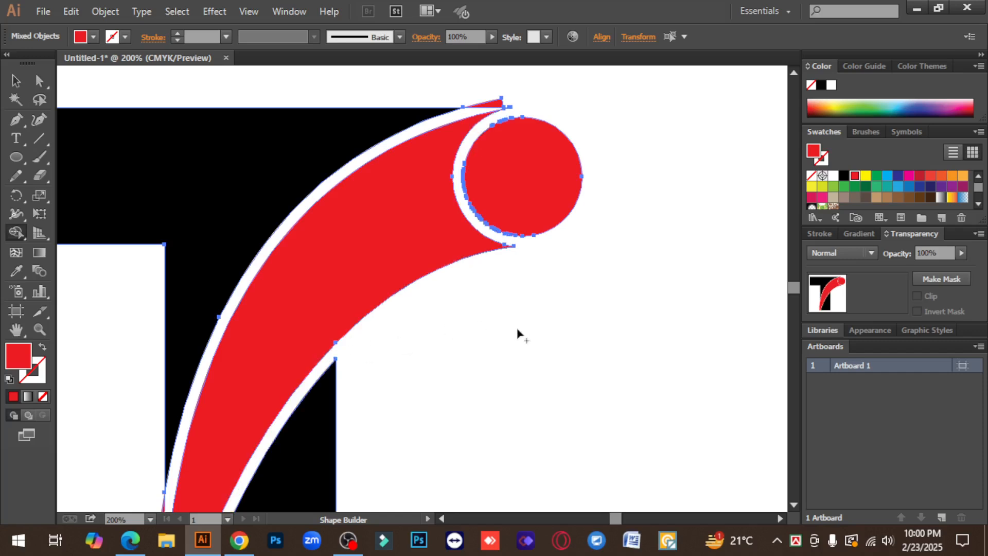
# Remove the leftover red corner piece sticking out above the T's upper edge near the circle with Shape Builder.
pyautogui.click(467, 280)
pyautogui.click(421, 265)
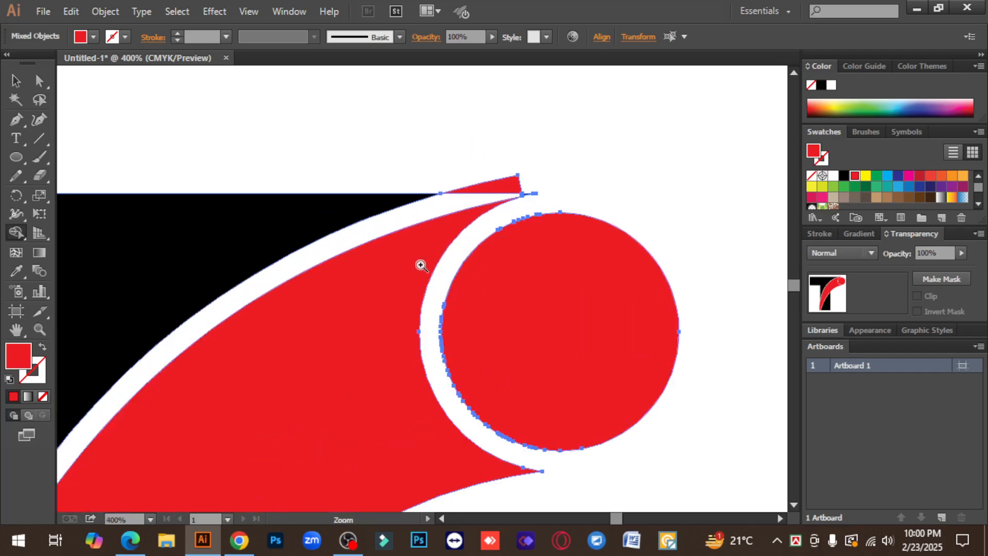
pyautogui.keyDown('alt'); pyautogui.click(512, 190); pyautogui.keyUp('alt')
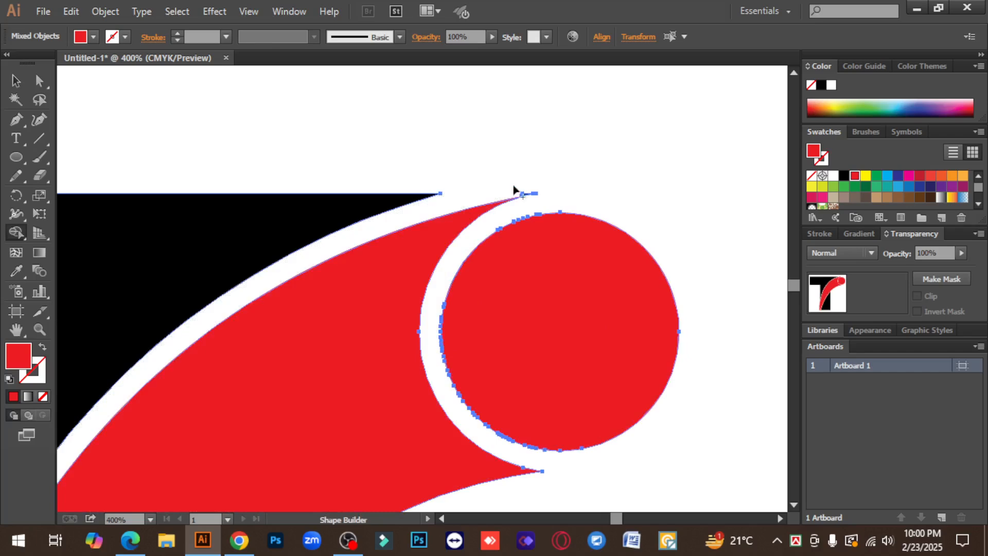
# Remove the tiny black and red leftover slivers beyond the swoosh's upper tip with Shape Builder.
pyautogui.click(518, 273)
pyautogui.click(453, 297)
pyautogui.click(430, 297)
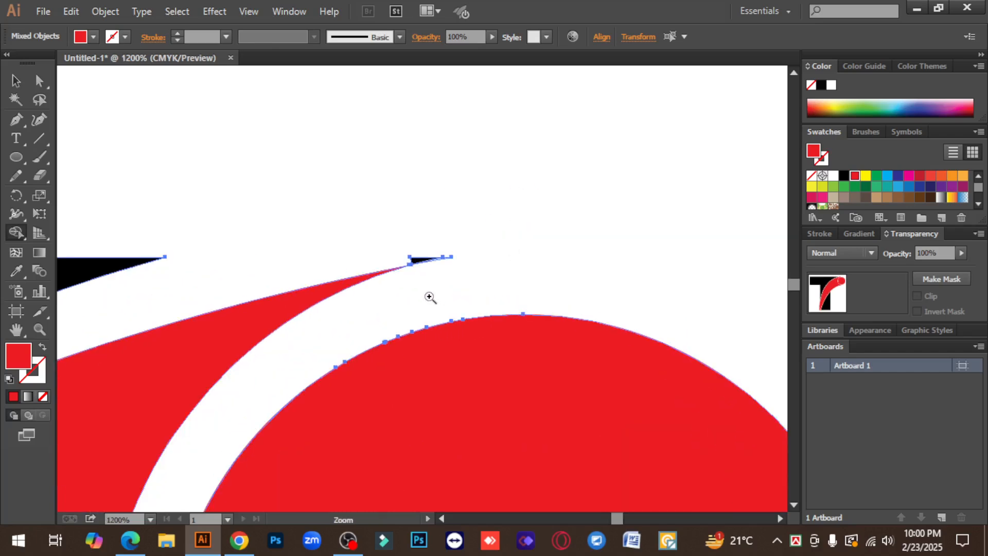
pyautogui.click(415, 282)
pyautogui.click(415, 281)
pyautogui.click(415, 281)
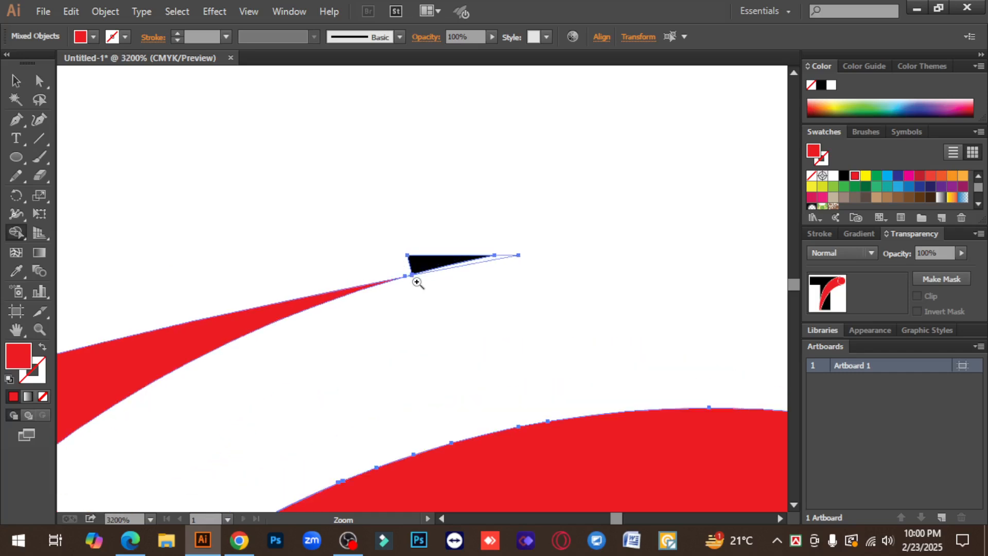
pyautogui.keyDown('alt'); pyautogui.click(444, 260); pyautogui.keyUp('alt')
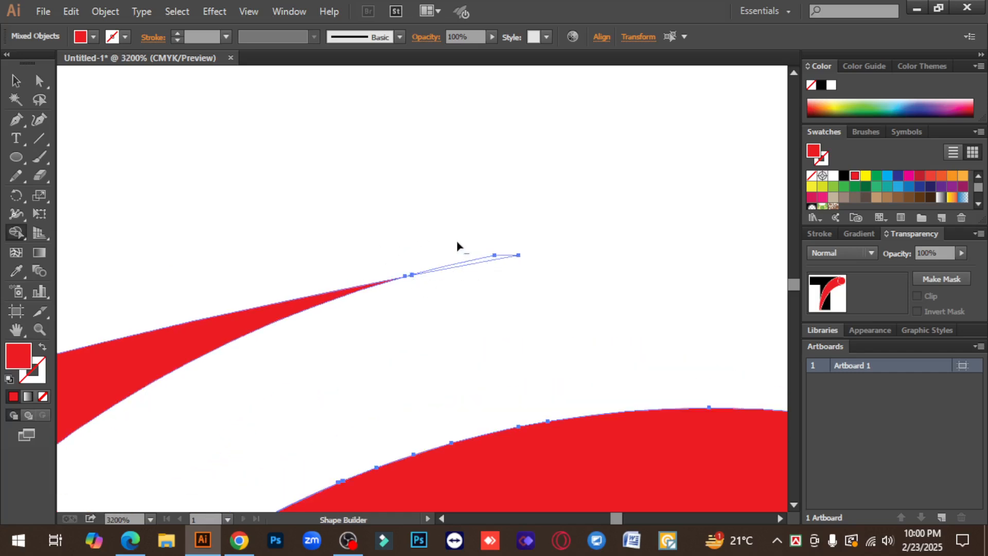
pyautogui.moveTo(457, 246); pyautogui.dragTo(505, 265)
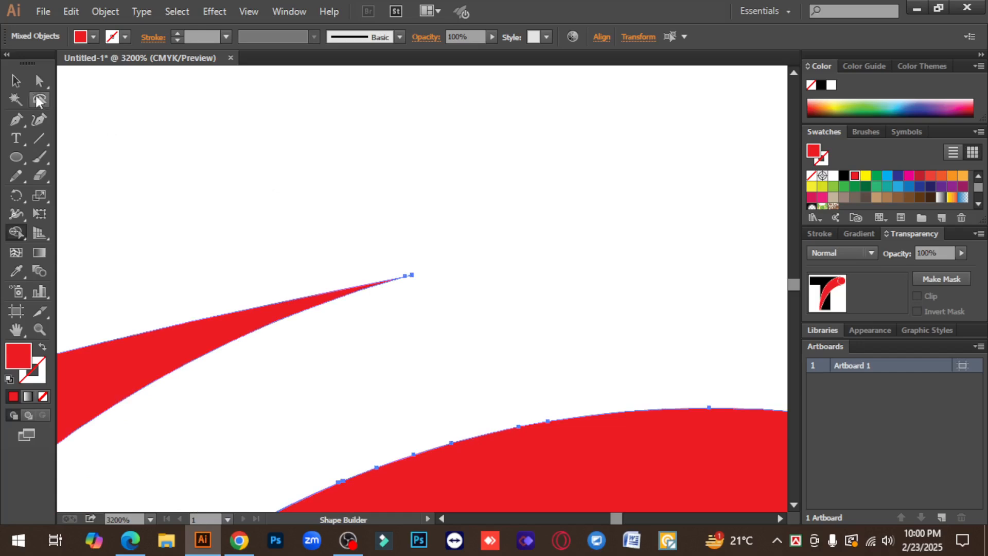
pyautogui.click(16, 81)
pyautogui.click(517, 192)
# Select the T and swoosh shapes and remove the leftover red strips beside and below the swoosh's lower tip with Shape Builder.
pyautogui.hotkey('ctrl', '-')
pyautogui.hotkey('ctrl', '-')
pyautogui.hotkey('ctrl', '-')
pyautogui.hotkey('ctrl', '-')
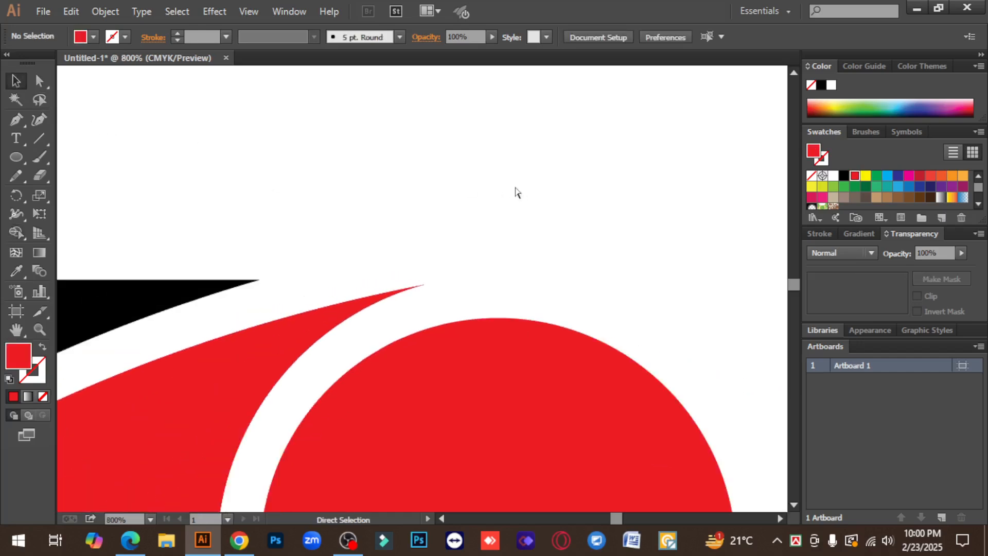
pyautogui.hotkey('ctrl', '-')
pyautogui.hotkey('ctrl', '-')
pyautogui.hotkey('ctrl', '-')
pyautogui.hotkey('ctrl', '-')
pyautogui.hotkey('ctrl', '-')
pyautogui.hotkey('ctrl', '-')
pyautogui.hotkey('ctrl', '-')
pyautogui.hotkey('ctrl', '-')
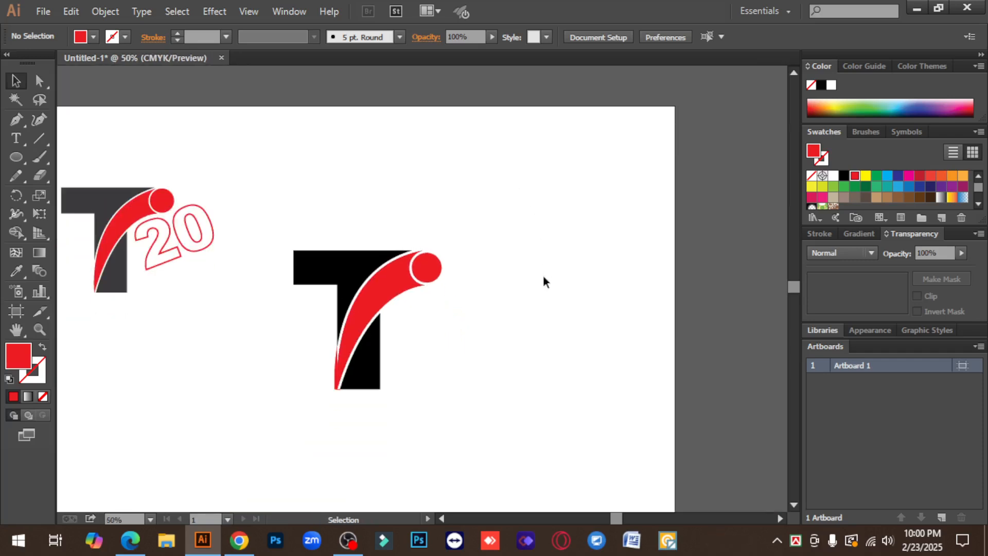
pyautogui.hotkey('ctrl', '+')
pyautogui.hotkey('ctrl', '+')
pyautogui.moveTo(561, 411); pyautogui.dragTo(337, 241)
pyautogui.keyDown('ctrl'); pyautogui.click(417, 295); pyautogui.keyUp('ctrl')
pyautogui.keyDown('ctrl'); pyautogui.click(406, 324); pyautogui.keyUp('ctrl')
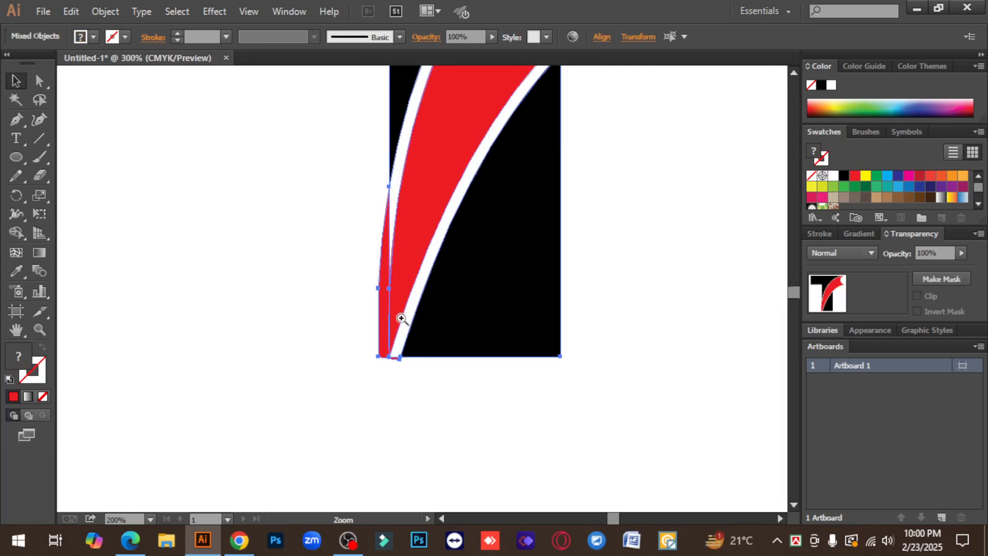
pyautogui.keyDown('ctrl'); pyautogui.click(402, 314); pyautogui.keyUp('ctrl')
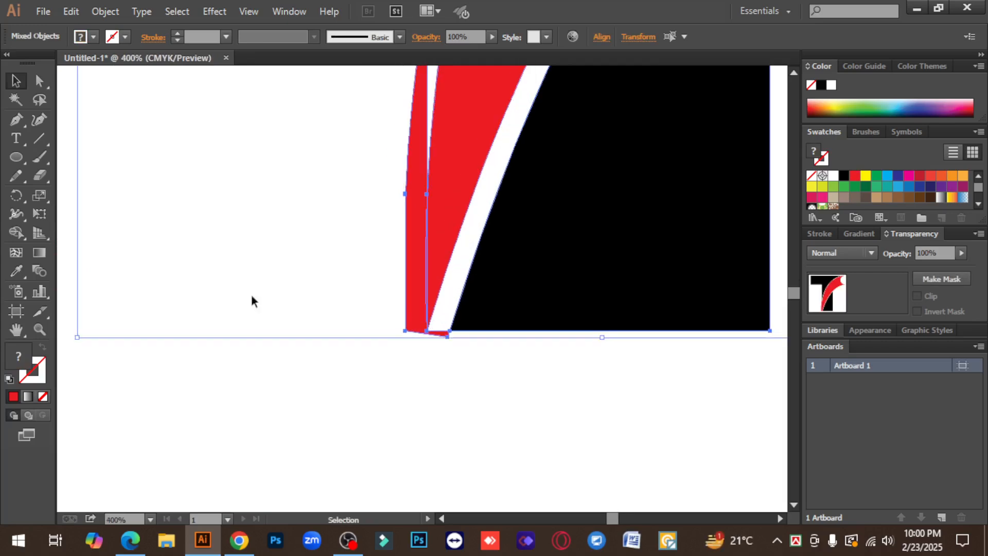
pyautogui.click(16, 231)
pyautogui.keyDown('alt'); pyautogui.click(424, 338); pyautogui.keyUp('alt')
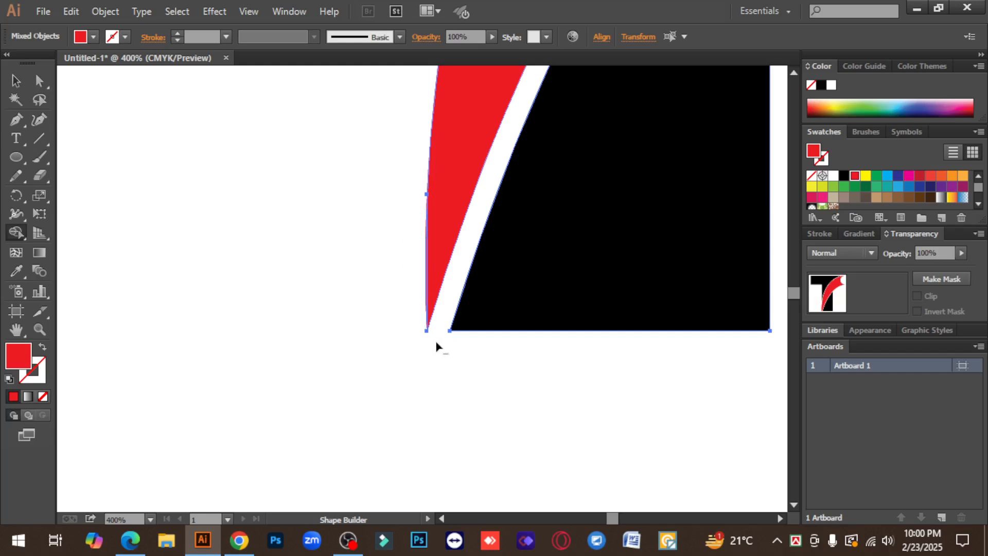
# Inspect the swoosh's lower tip up close and the whole logo beside the reference for remaining leftover pieces.
pyautogui.keyDown('ctrl'); pyautogui.click(437, 256); pyautogui.keyUp('ctrl')
pyautogui.keyDown('ctrl'); pyautogui.click(420, 305); pyautogui.keyUp('ctrl')
pyautogui.keyDown('ctrl'); pyautogui.click(420, 305); pyautogui.keyUp('ctrl')
pyautogui.moveTo(430, 291)
pyautogui.mouseDown()
pyautogui.moveTo(404, 309)
pyautogui.moveTo(412, 311)
pyautogui.mouseUp()
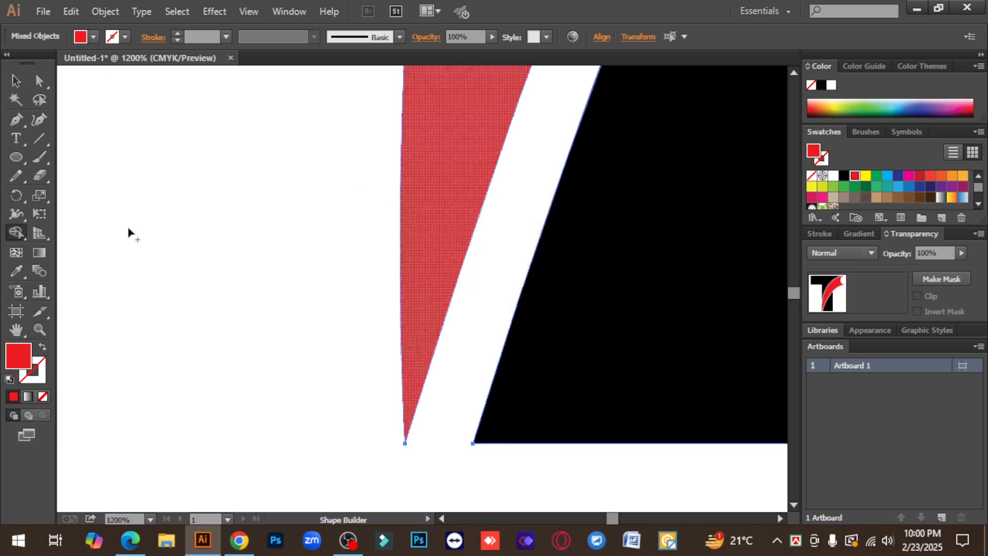
pyautogui.click(15, 80)
pyautogui.keyDown('ctrl'); pyautogui.click(196, 357); pyautogui.keyUp('ctrl')
pyautogui.hotkey('ctrl', '0')
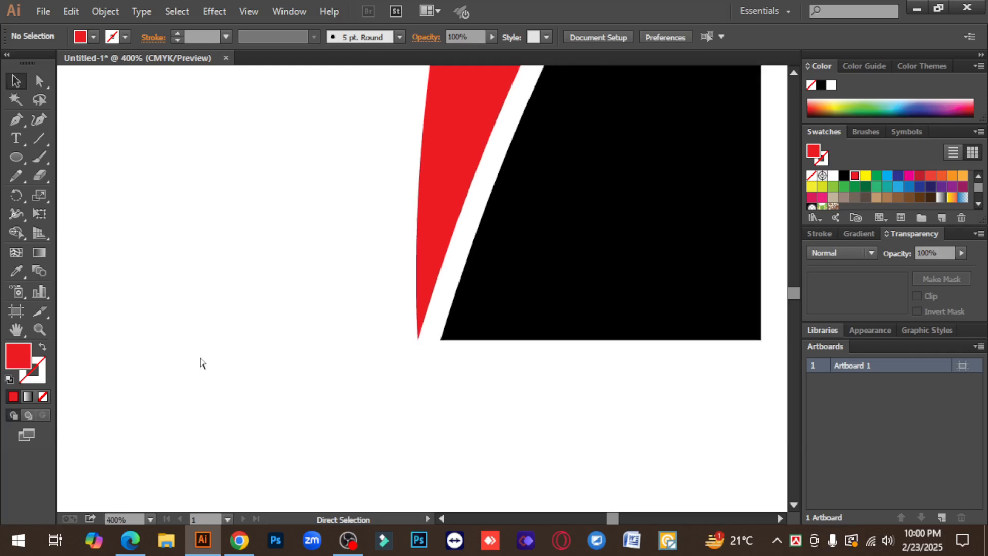
pyautogui.hotkey('ctrl', '-')
pyautogui.hotkey('ctrl', '-')
pyautogui.press('z')
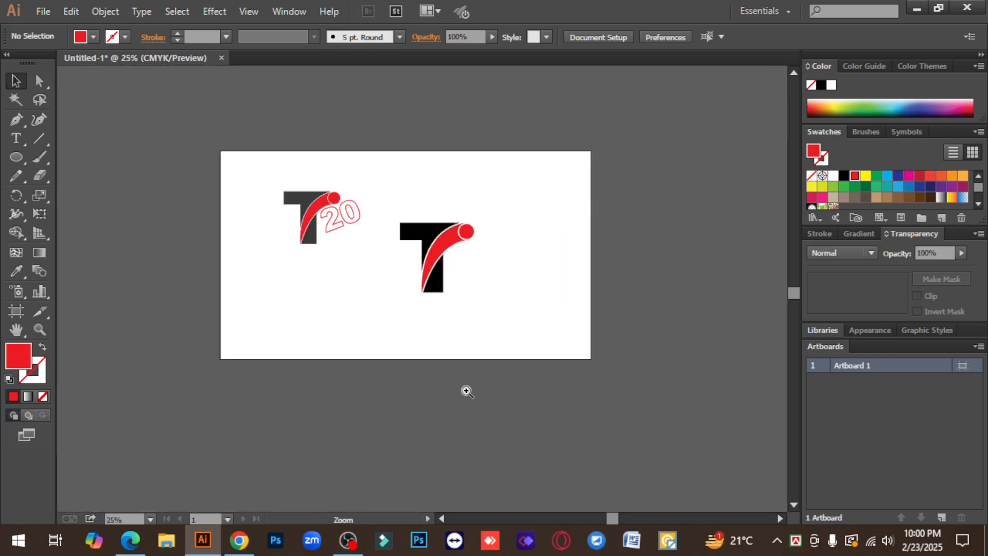
pyautogui.click(431, 271)
pyautogui.click(431, 271)
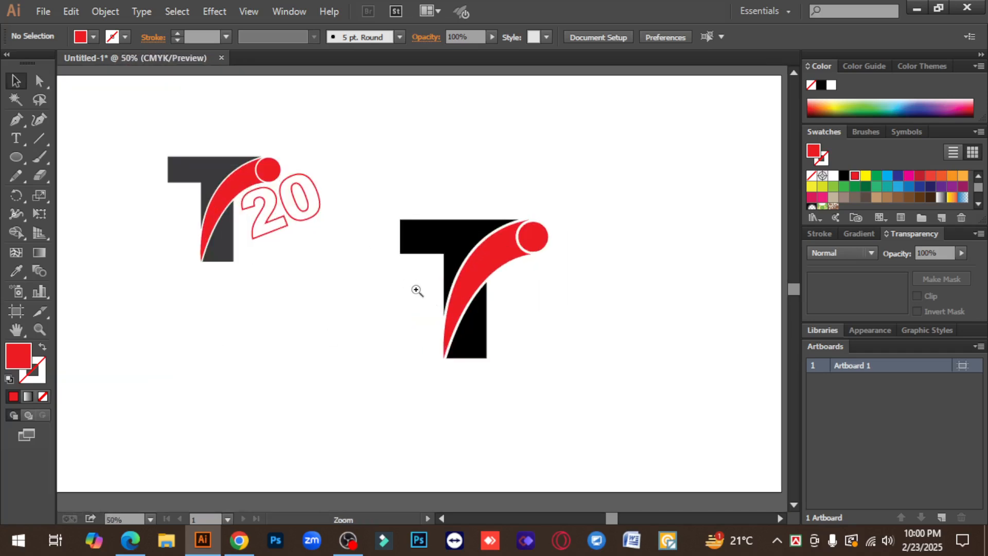
# Recolor the new logo's black T shapes with the dark grey swatch next to black, matching the reference T.
pyautogui.click(438, 245)
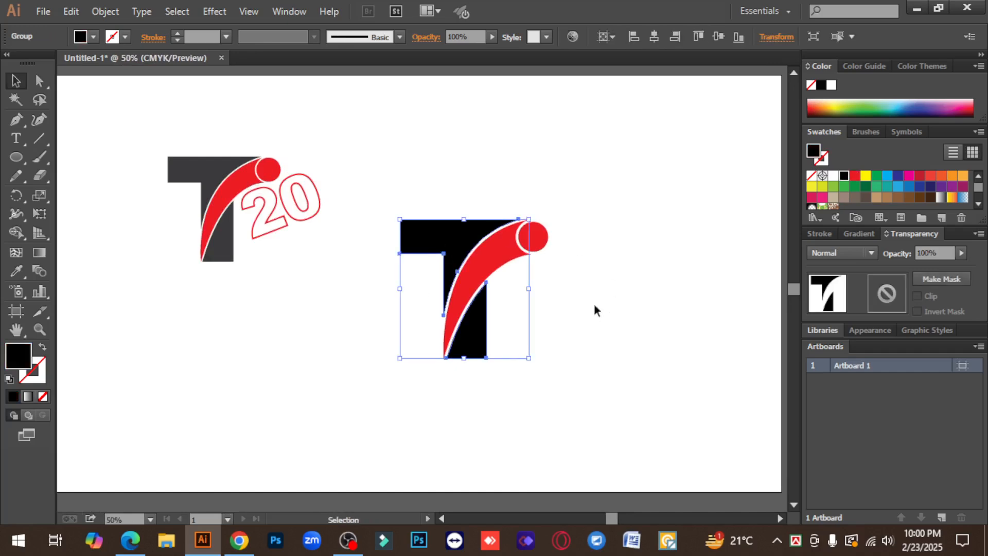
pyautogui.rightClick(450, 238)
pyautogui.click(649, 360)
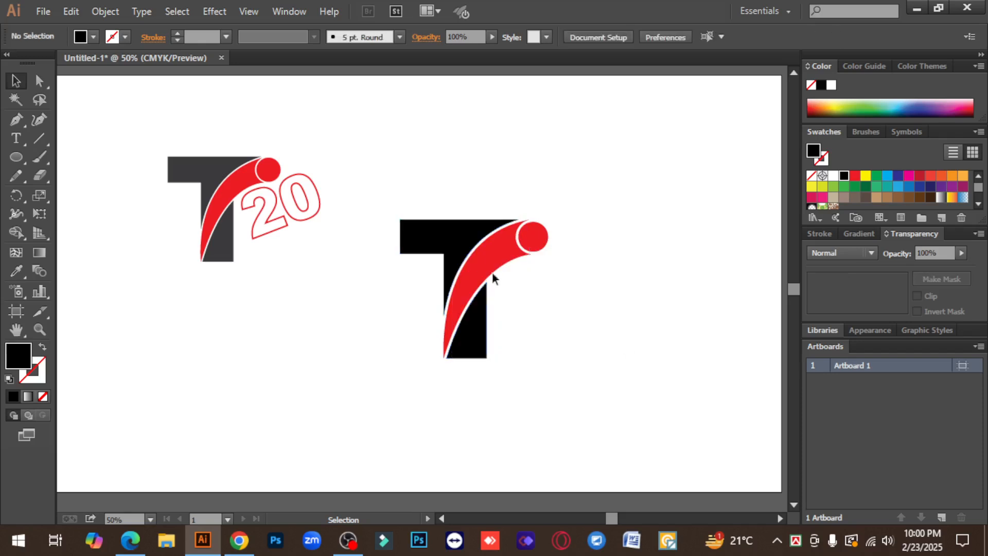
pyautogui.click(441, 239)
pyautogui.click(615, 341)
pyautogui.click(440, 239)
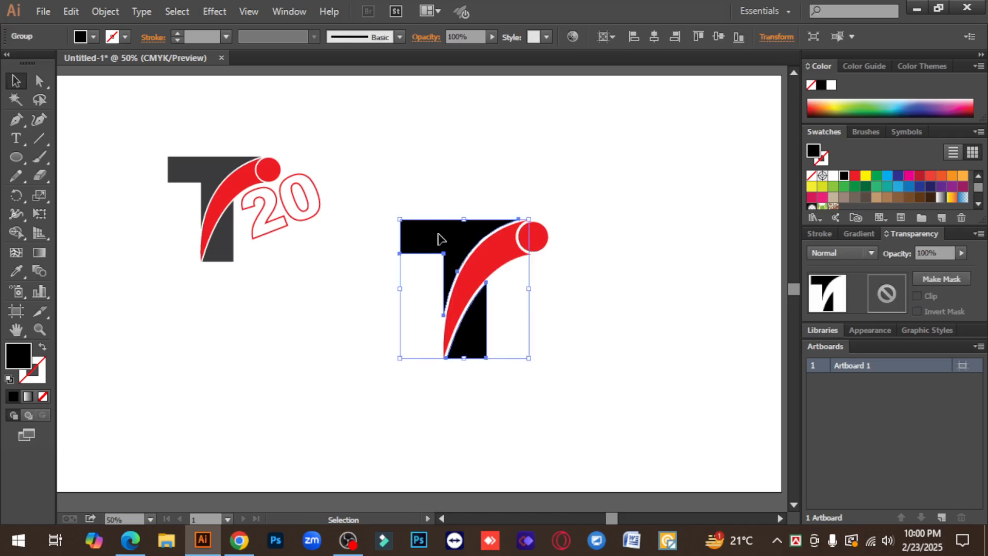
pyautogui.scroll(-2, 839, 202)
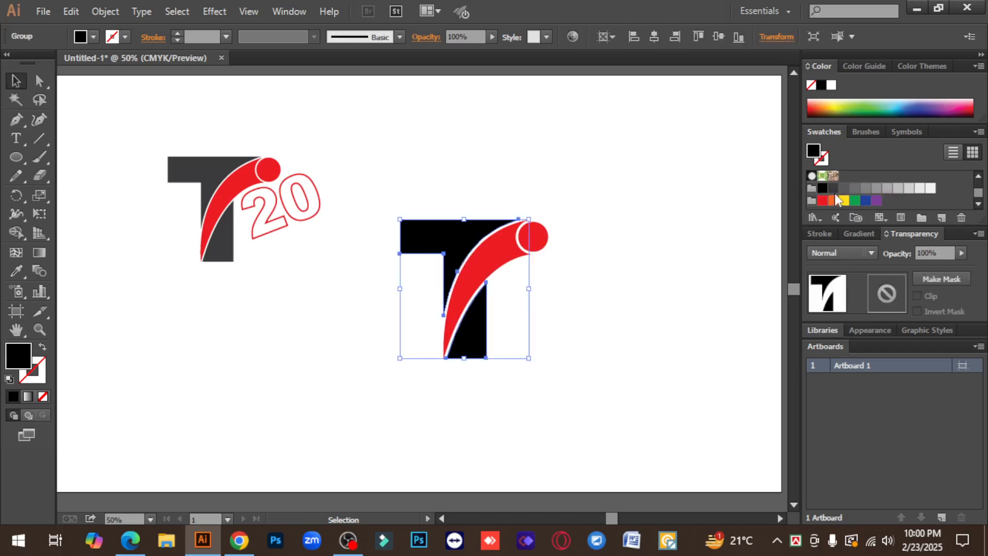
pyautogui.click(833, 188)
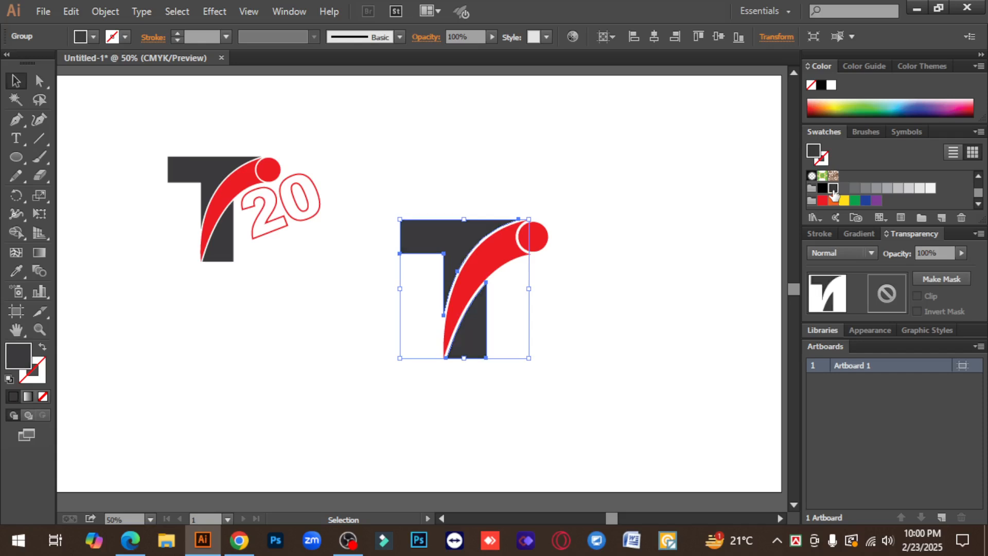
pyautogui.click(595, 339)
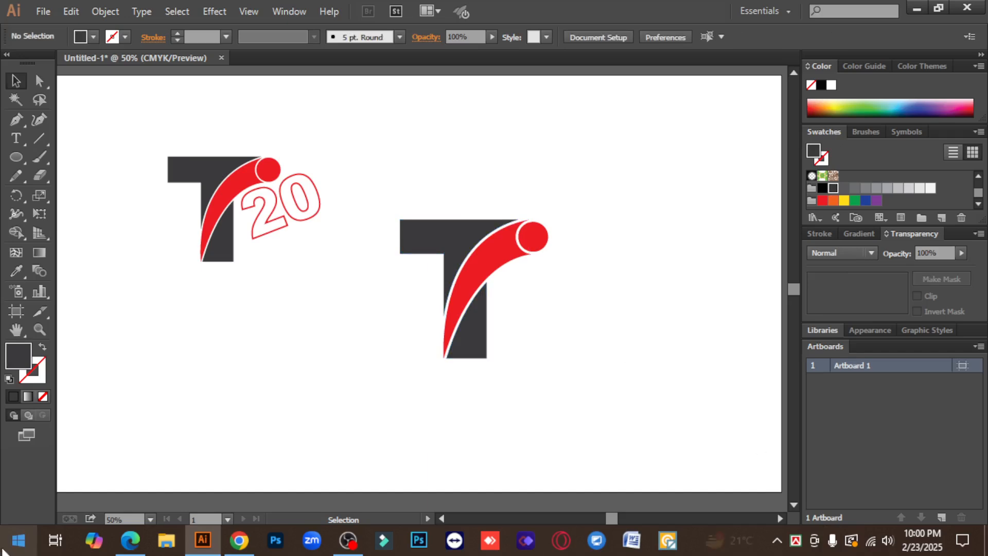
pyautogui.scroll(-1, 609, 343)
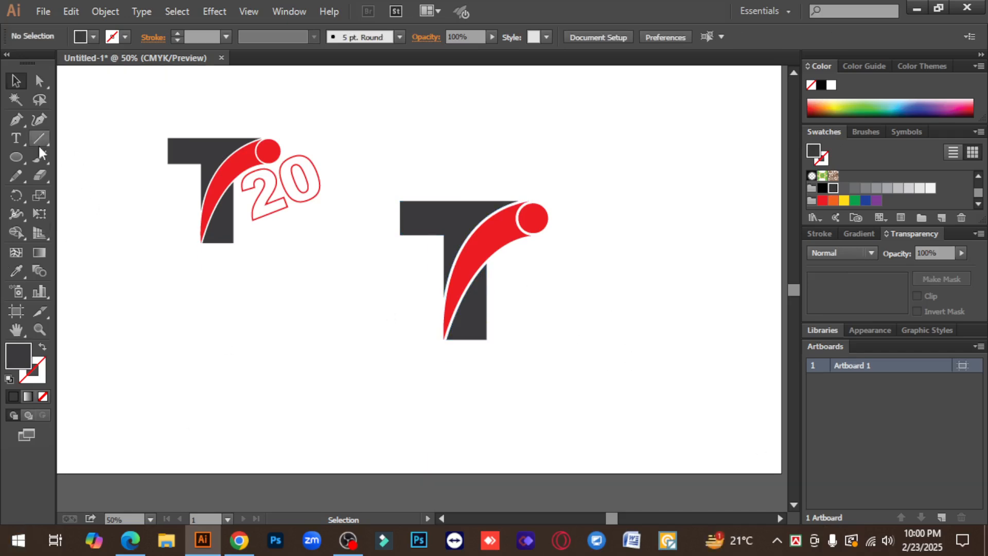
pyautogui.moveTo(270, 192); pyautogui.dragTo(270, 191)
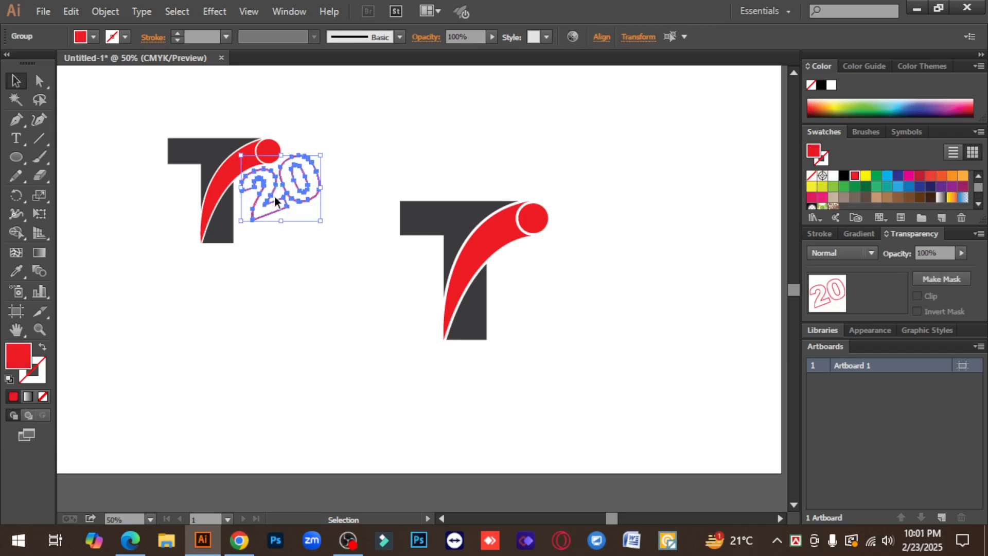
pyautogui.click(323, 249)
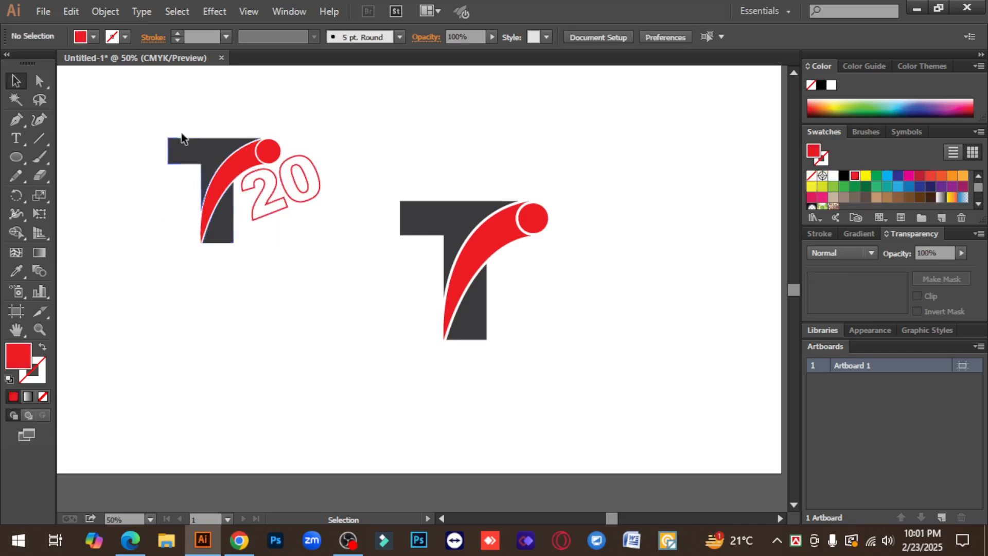
pyautogui.moveTo(224, 206); pyautogui.dragTo(231, 237)
pyautogui.moveTo(335, 227); pyautogui.dragTo(266, 202)
pyautogui.click(311, 273)
# Add the text "20" in Arial Black beside the T's stem and scale it up to about 201 pt.
pyautogui.click(16, 139)
pyautogui.click(602, 349)
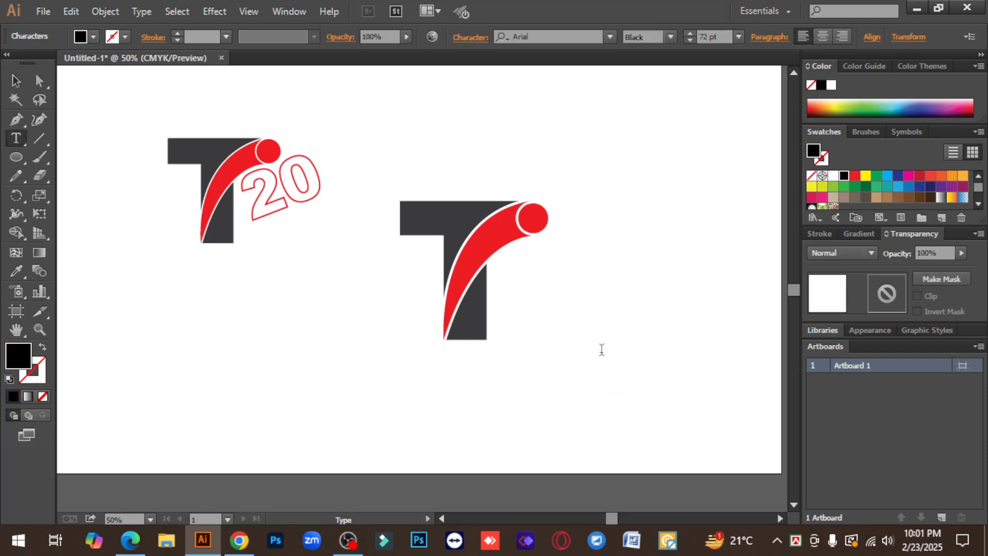
pyautogui.write('20')
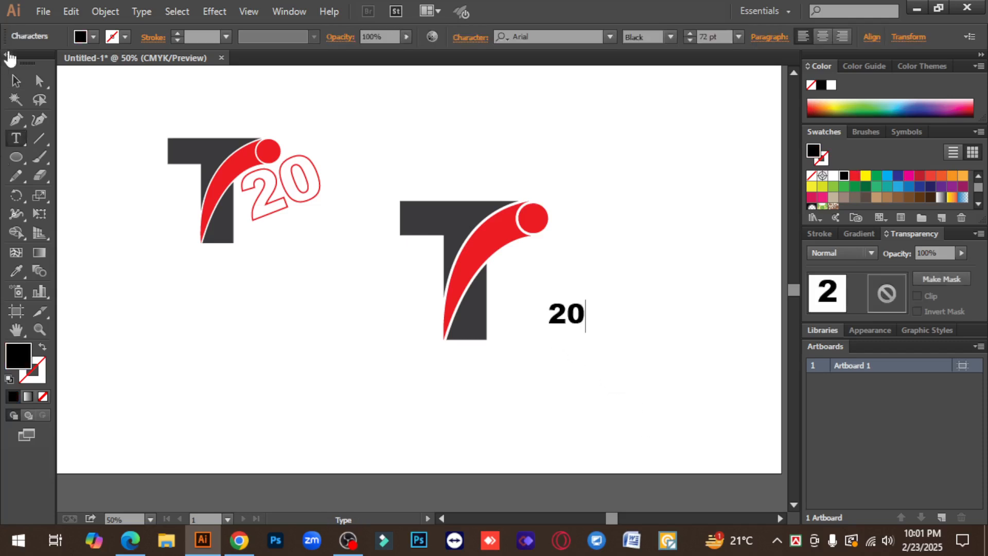
pyautogui.click(21, 80)
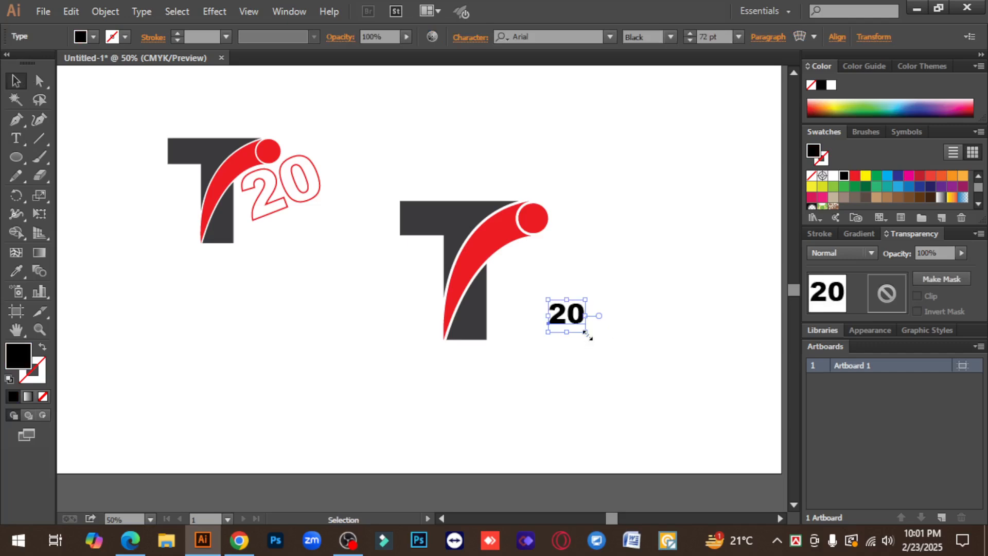
pyautogui.moveTo(588, 333); pyautogui.dragTo(619, 372)
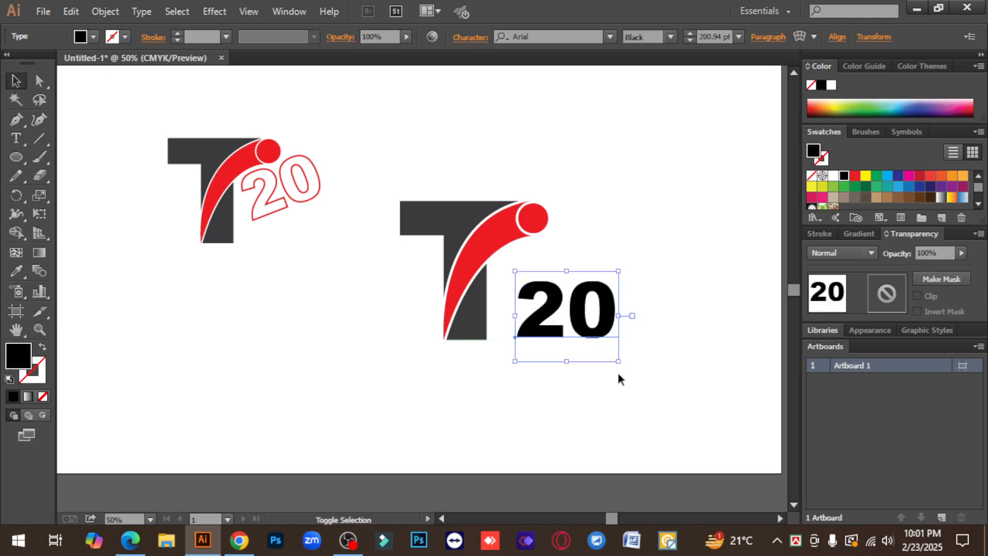
# Swap the fill and stroke of the "20" text, leaving no fill and a 1 pt black outline.
pyautogui.rightClick(577, 320)
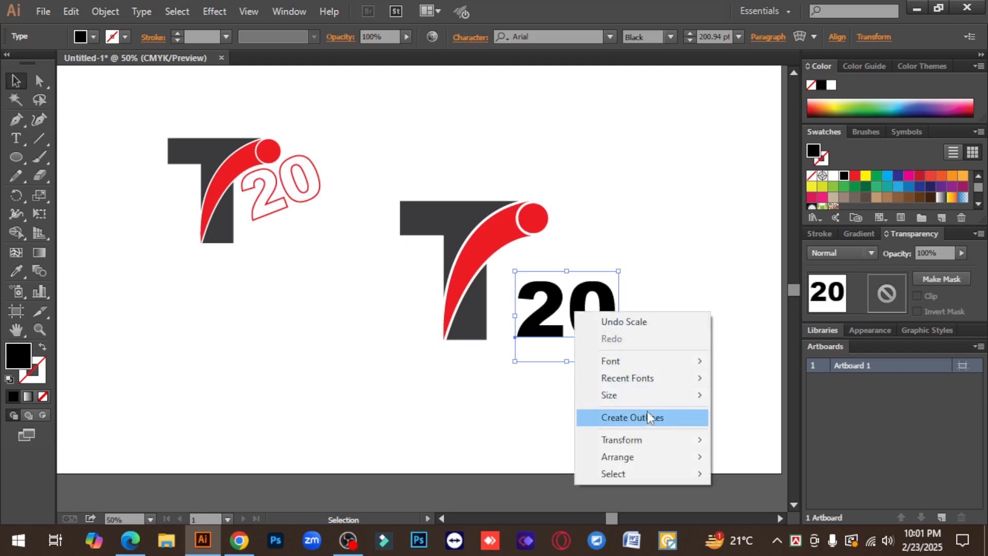
pyautogui.click(520, 411)
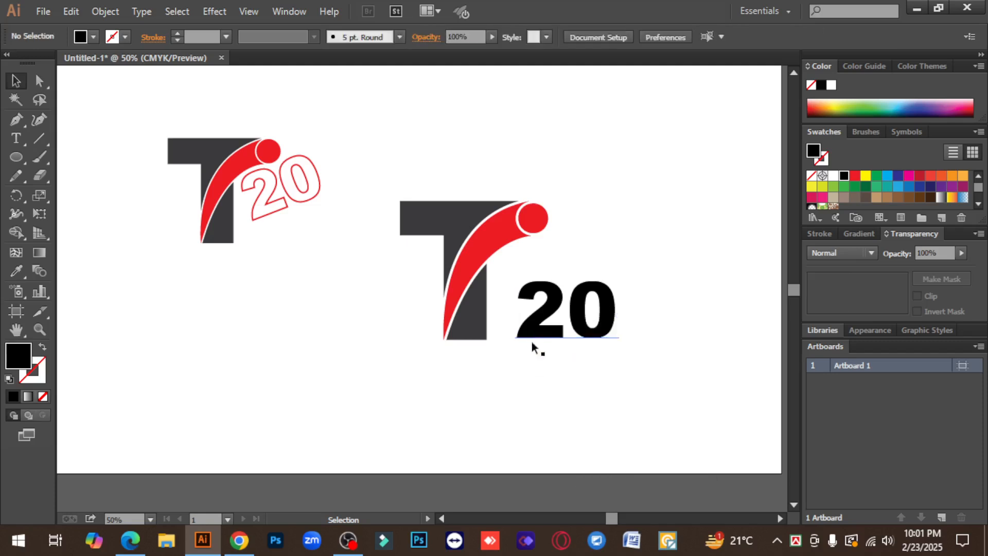
pyautogui.click(523, 331)
pyautogui.click(43, 347)
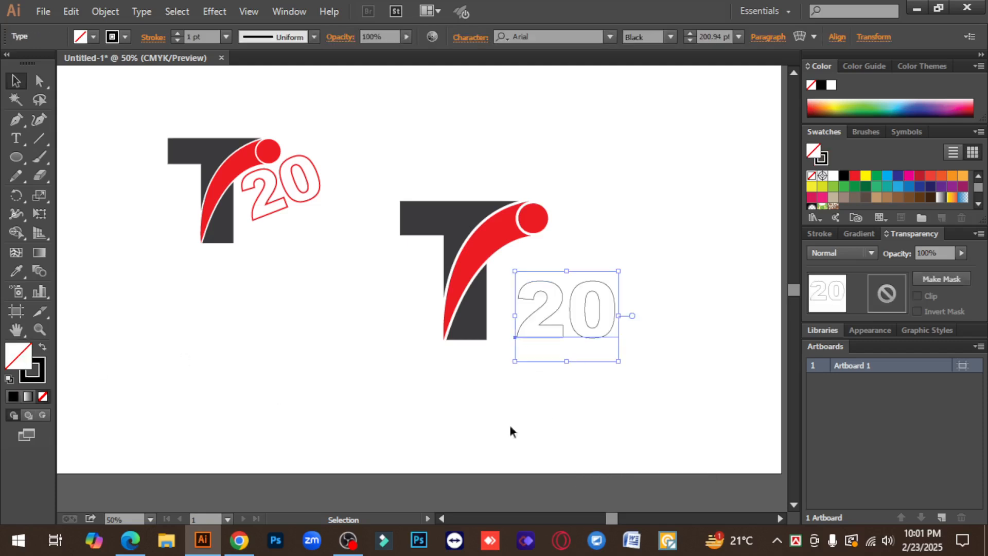
# Rotate the "20" text counterclockwise to slant upward like the reference and place it just below the swoosh and circle.
pyautogui.click(551, 385)
pyautogui.keyDown('ctrl'); pyautogui.click(527, 319); pyautogui.keyUp('ctrl')
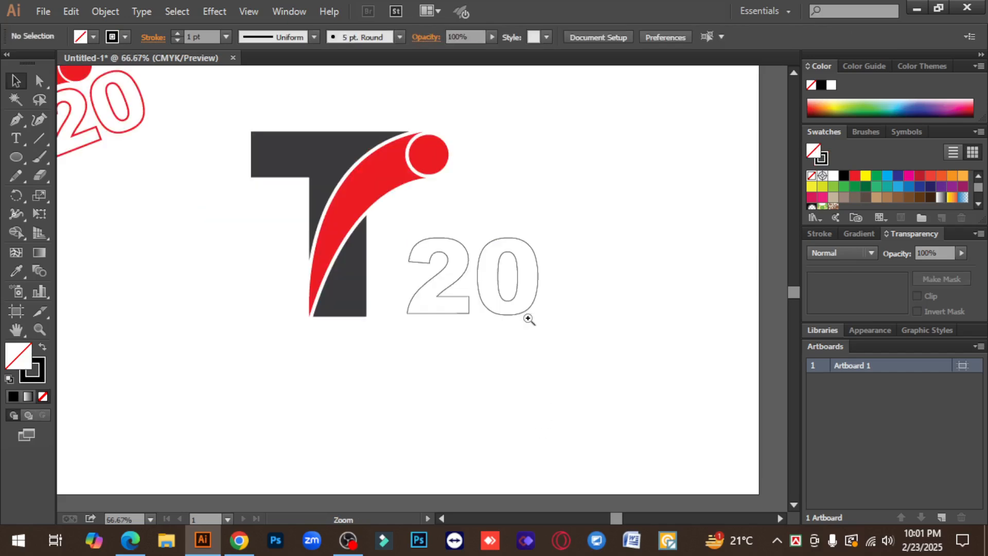
pyautogui.click(474, 277)
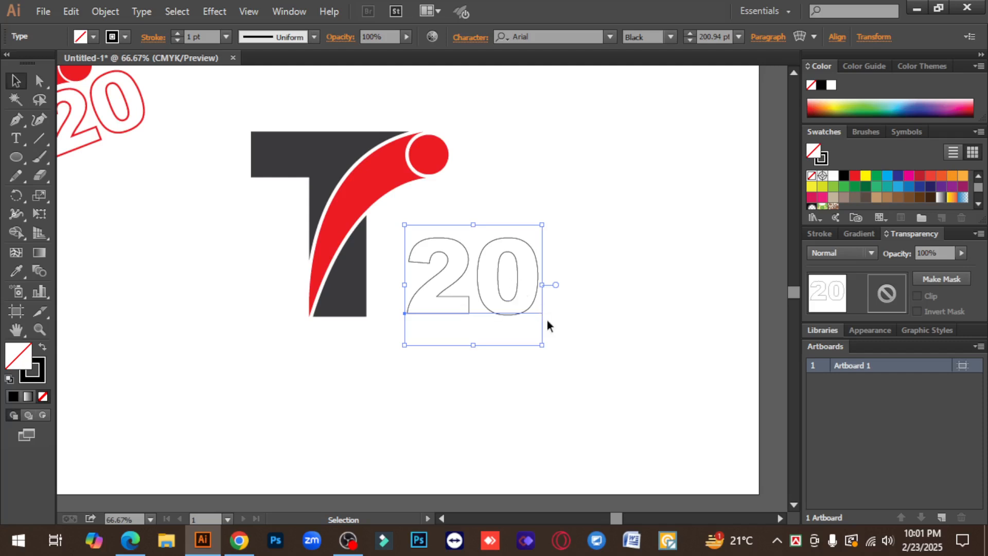
pyautogui.moveTo(548, 348); pyautogui.dragTo(558, 314)
pyautogui.moveTo(444, 272); pyautogui.dragTo(428, 199)
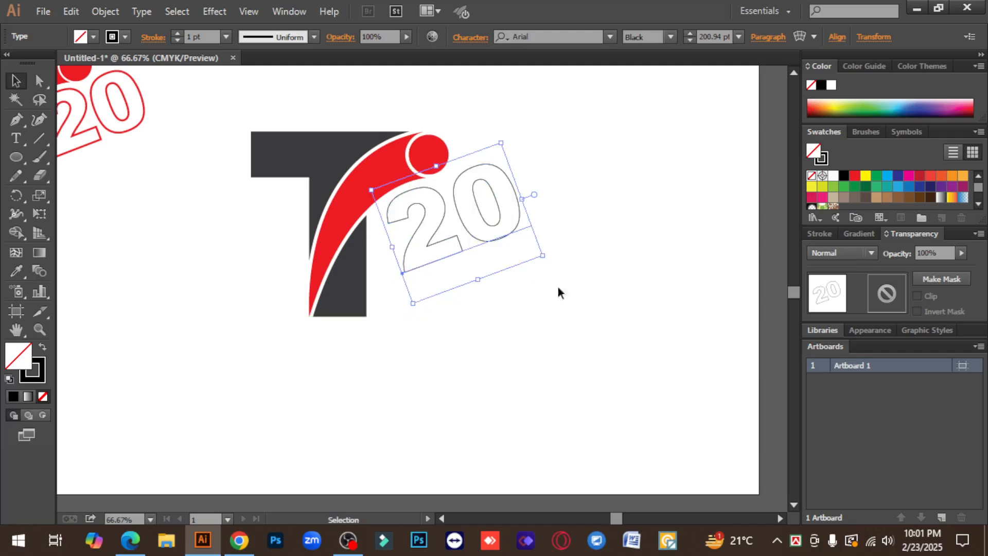
pyautogui.click(578, 299)
# Set the outline of the "20" text to 5 pt and color it with the logo's red swatch.
pyautogui.click(458, 182)
pyautogui.click(177, 33)
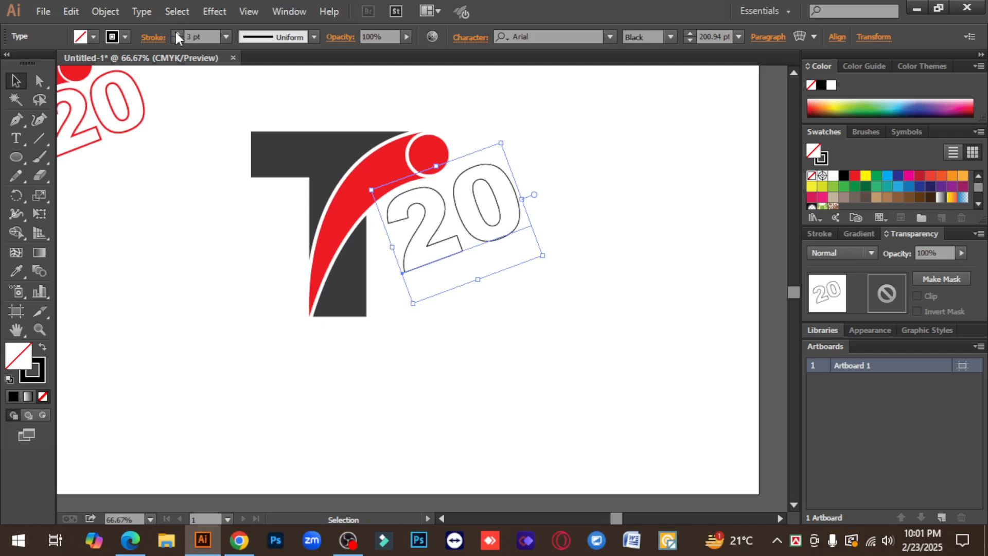
pyautogui.click(177, 33)
pyautogui.click(177, 33)
pyautogui.click(177, 33)
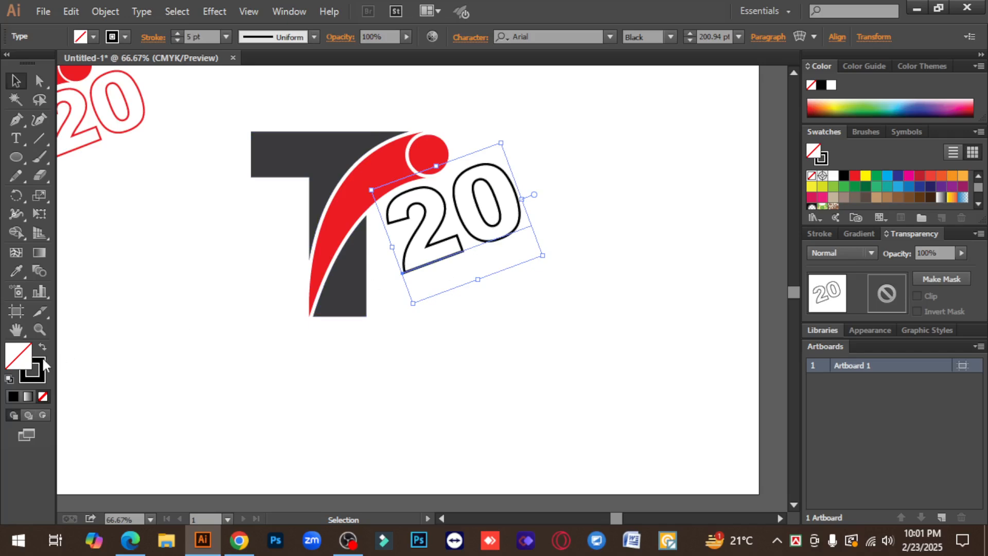
pyautogui.click(41, 361)
pyautogui.click(855, 176)
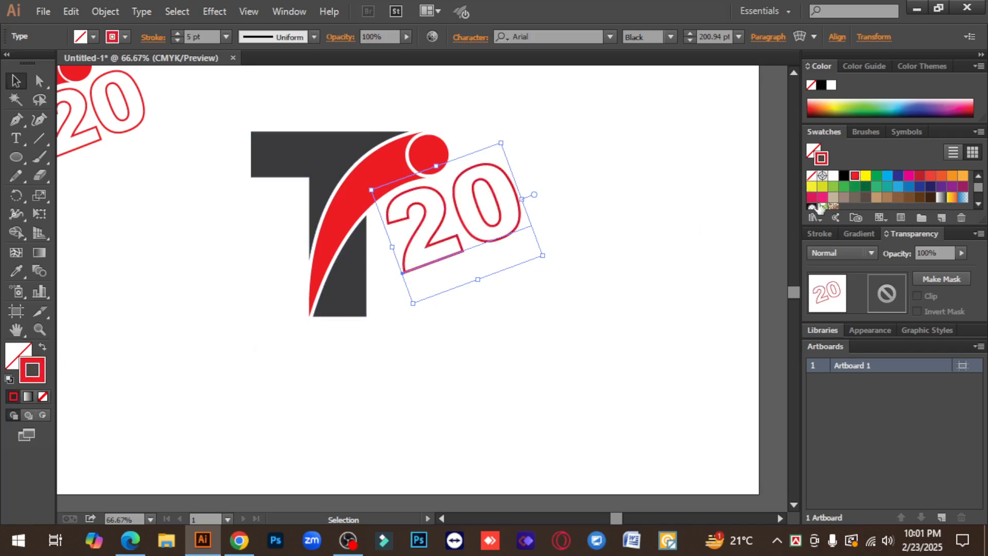
# Convert the slanted "20" text to outlines and deselect it.
pyautogui.click(683, 238)
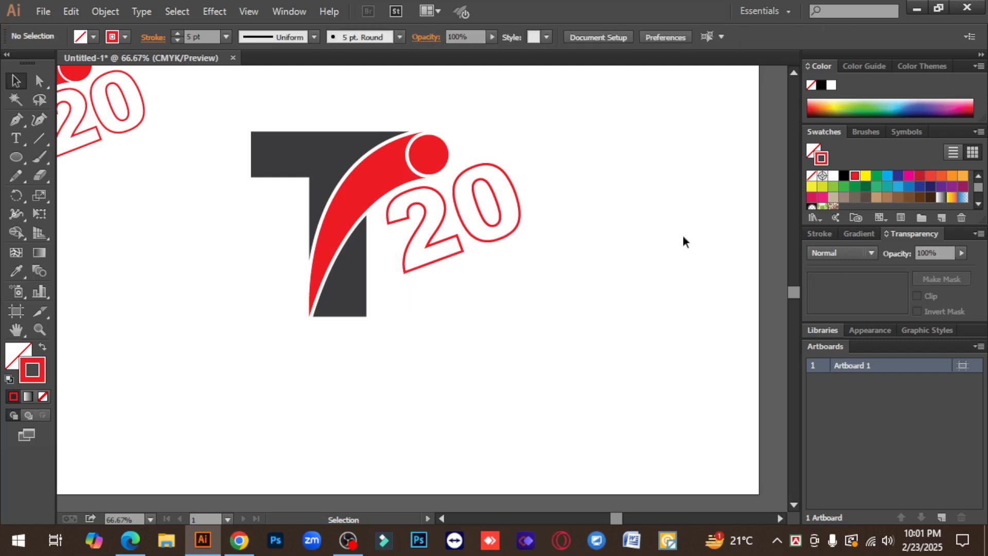
pyautogui.click(518, 223)
pyautogui.rightClick(518, 223)
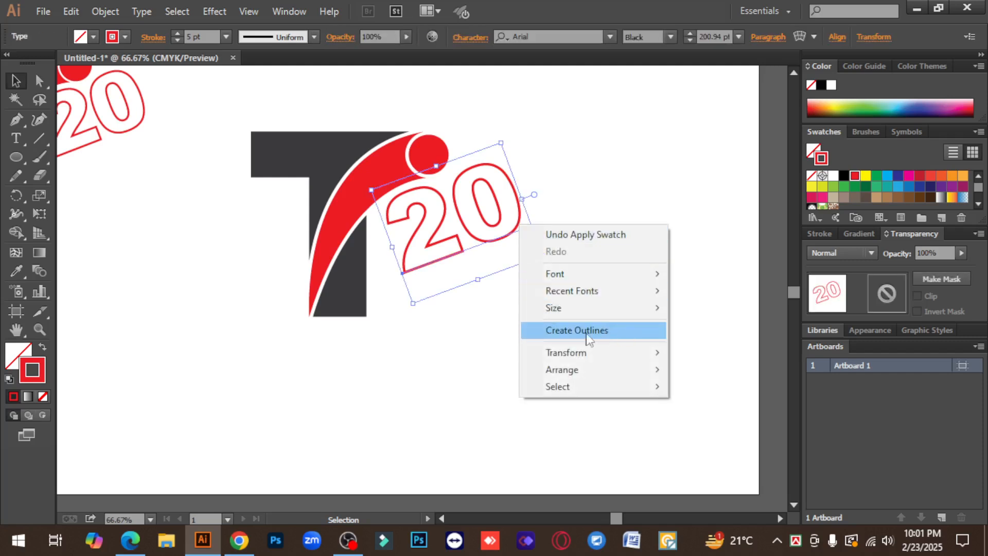
pyautogui.click(606, 338)
pyautogui.click(603, 335)
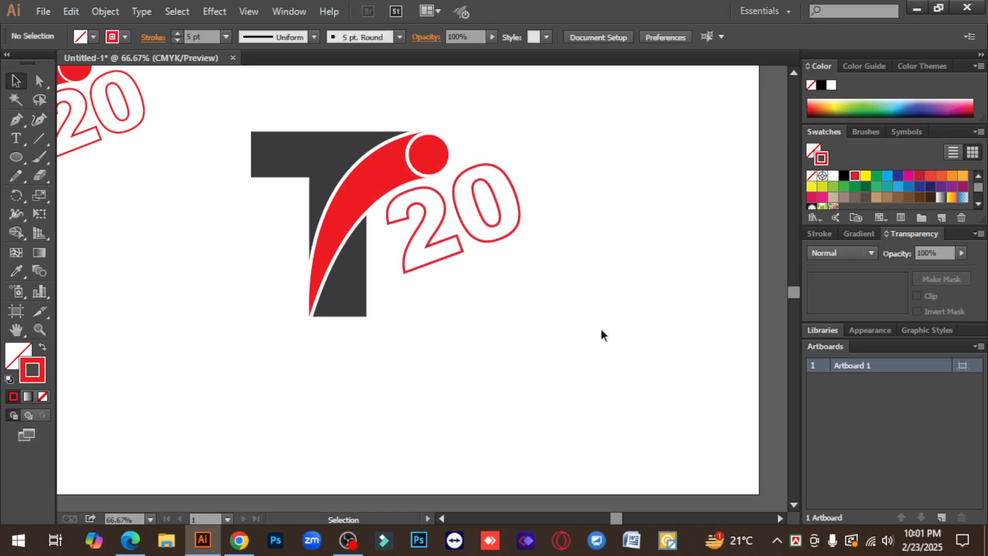
# Delete the smaller reference logo from the artboard, keeping only the recreated T20 logo.
pyautogui.hotkey('ctrl', '-')
pyautogui.hotkey('ctrl', '-')
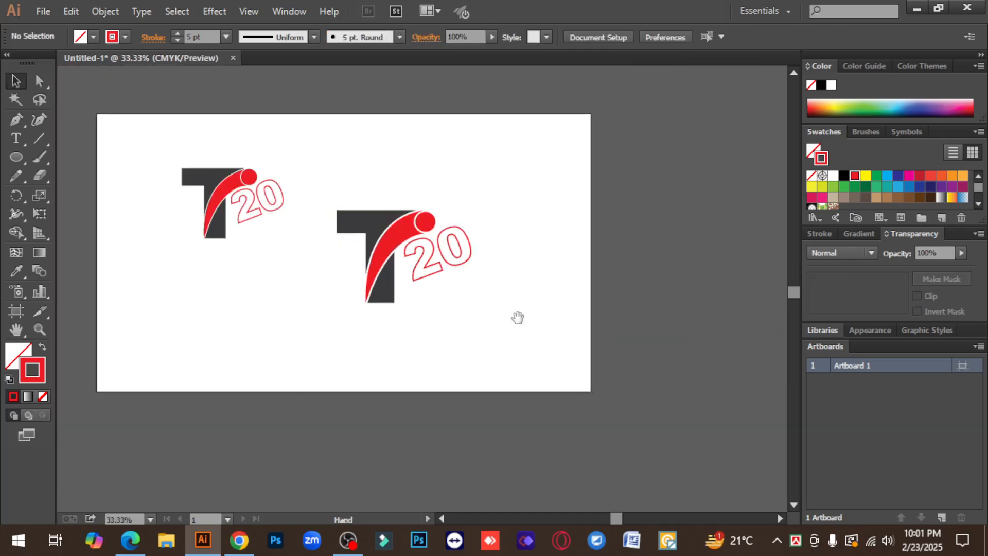
pyautogui.moveTo(516, 318); pyautogui.dragTo(576, 329)
pyautogui.moveTo(221, 139); pyautogui.dragTo(342, 283)
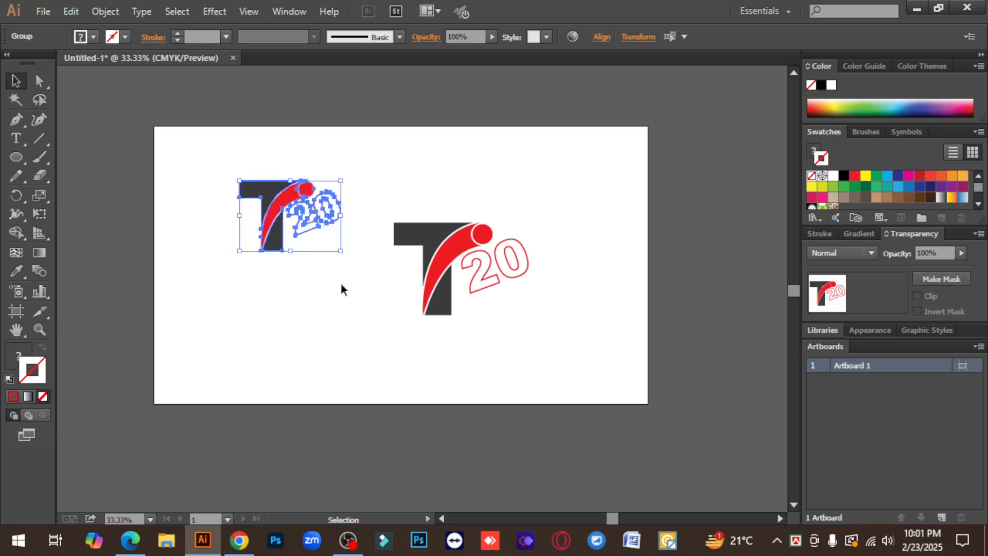
pyautogui.press('Delete')
# Expand the fill and stroke of the entire T20 logo into shapes.
pyautogui.moveTo(371, 196); pyautogui.dragTo(569, 339)
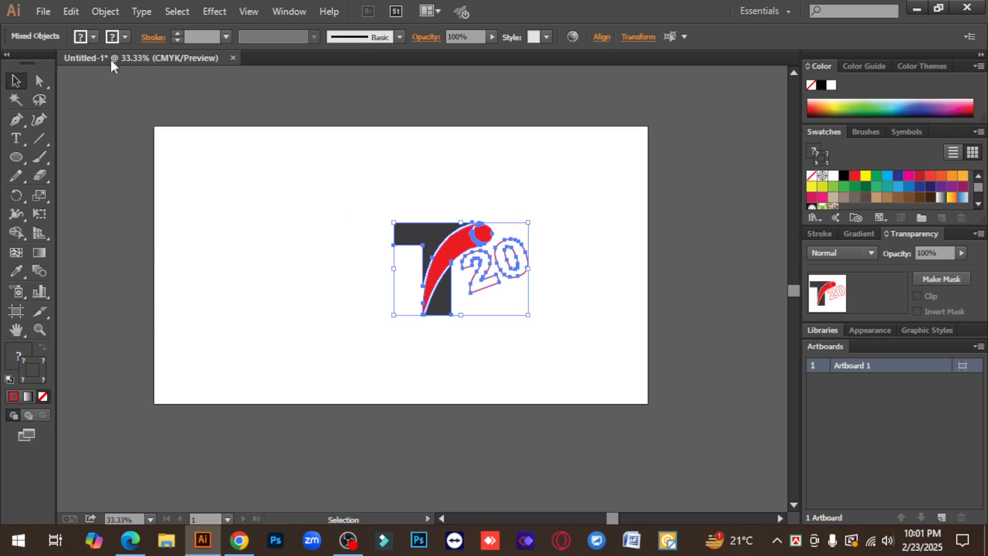
pyautogui.click(105, 11)
pyautogui.click(175, 157)
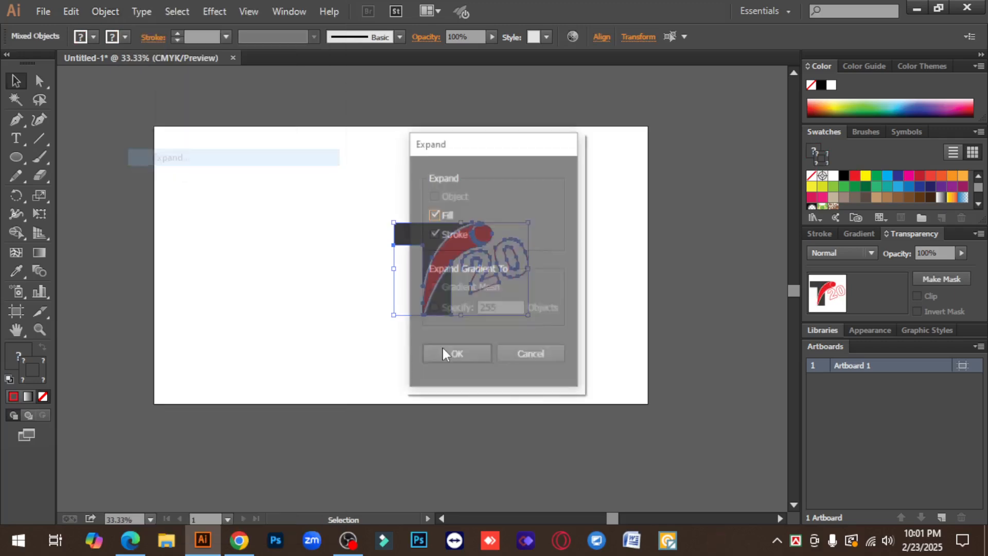
pyautogui.click(441, 351)
pyautogui.click(518, 353)
# Scale up the whole T20 logo to about one and a half times its size and center it on the artboard.
pyautogui.moveTo(381, 198); pyautogui.dragTo(564, 338)
pyautogui.moveTo(446, 251); pyautogui.dragTo(390, 245)
pyautogui.click(545, 325)
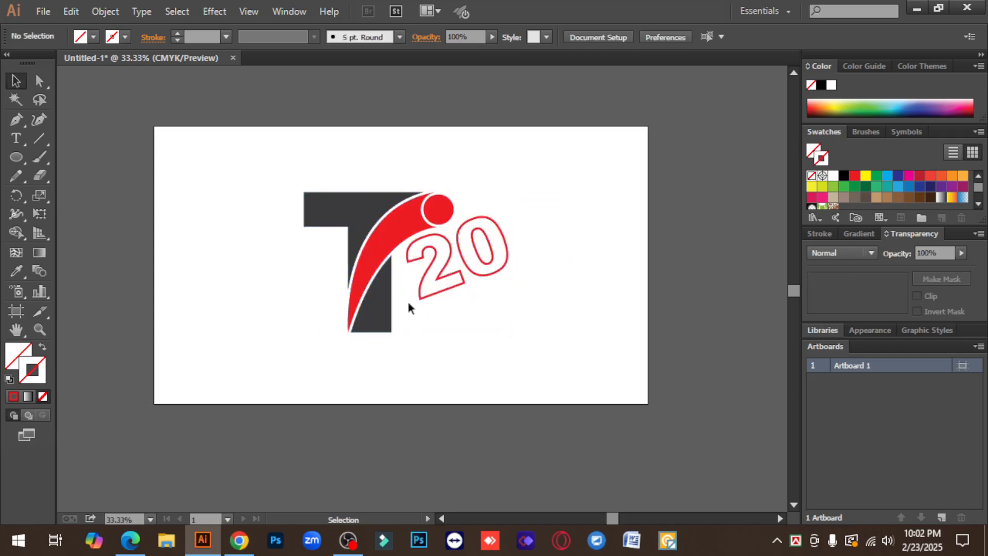
pyautogui.keyDown('ctrl'); pyautogui.click(393, 266); pyautogui.keyUp('ctrl')
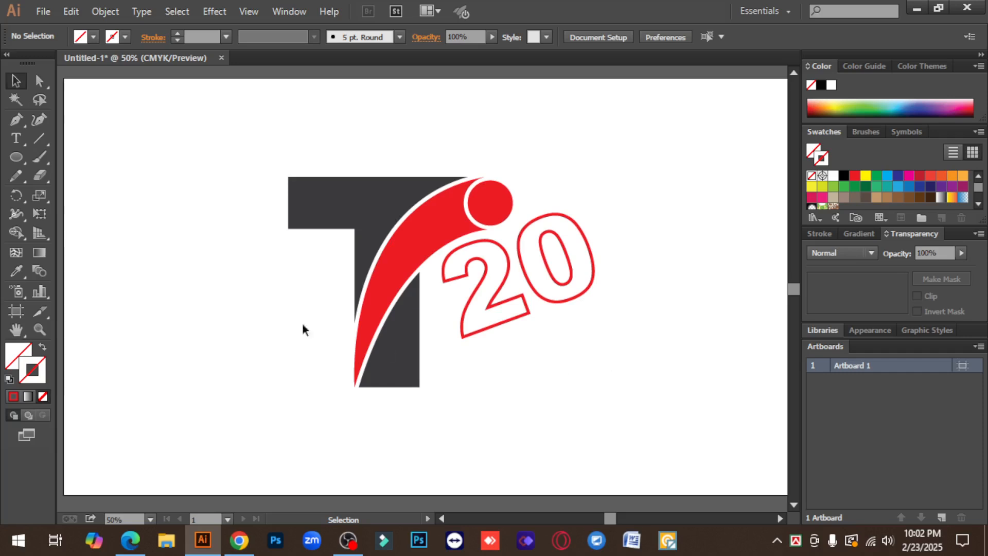
pyautogui.moveTo(229, 122); pyautogui.dragTo(634, 394)
pyautogui.click(639, 382)
pyautogui.click(311, 140)
pyautogui.click(676, 362)
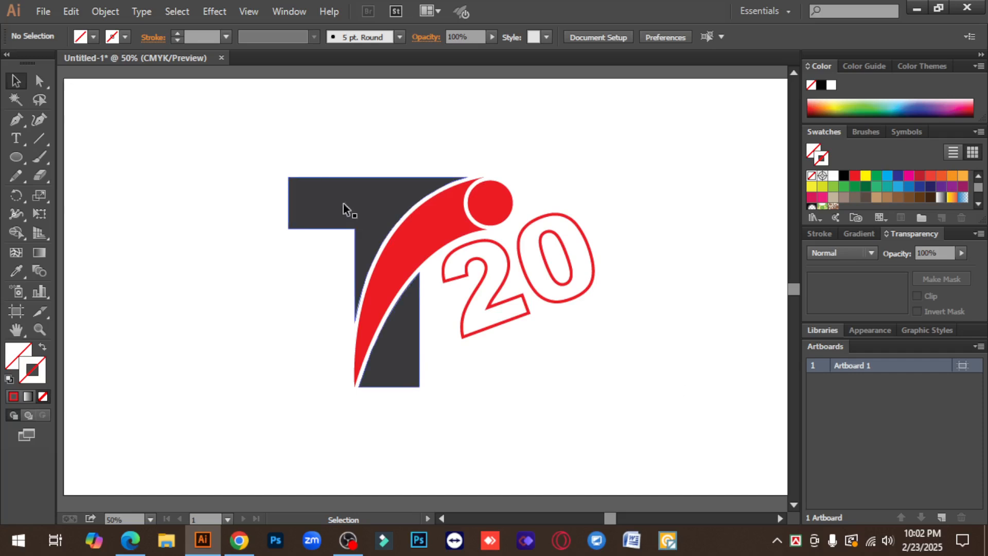
pyautogui.moveTo(242, 138); pyautogui.dragTo(265, 195)
pyautogui.click(236, 203)
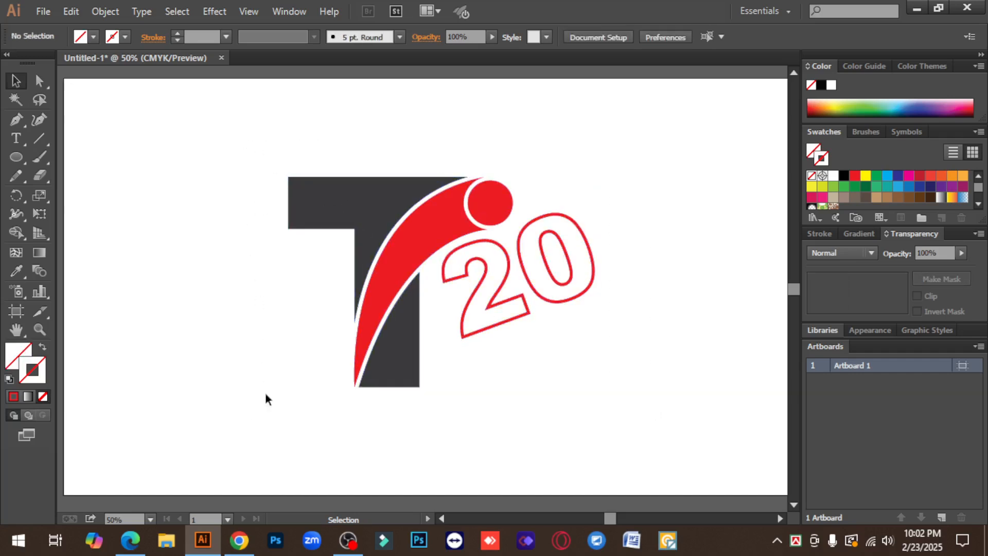
pyautogui.click(240, 541)
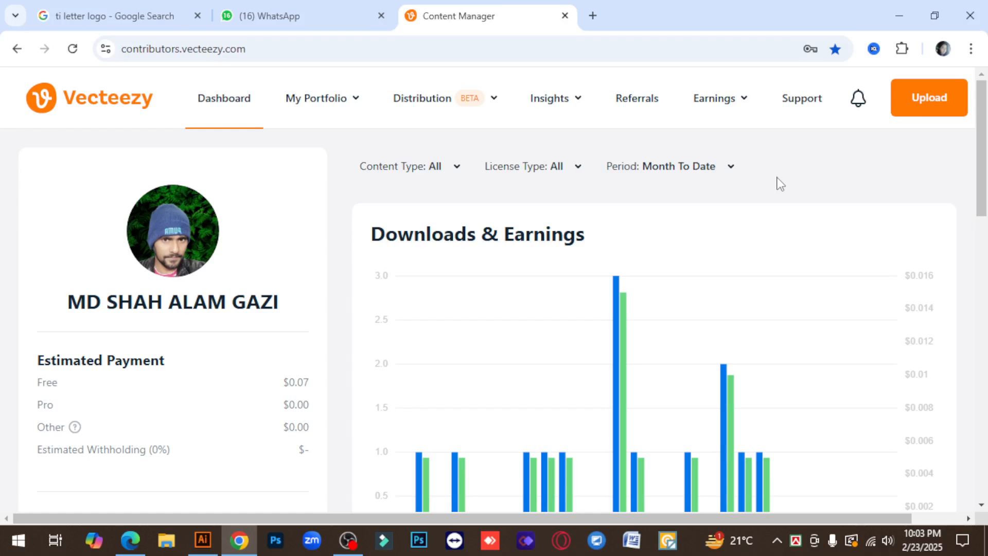
pyautogui.click(204, 540)
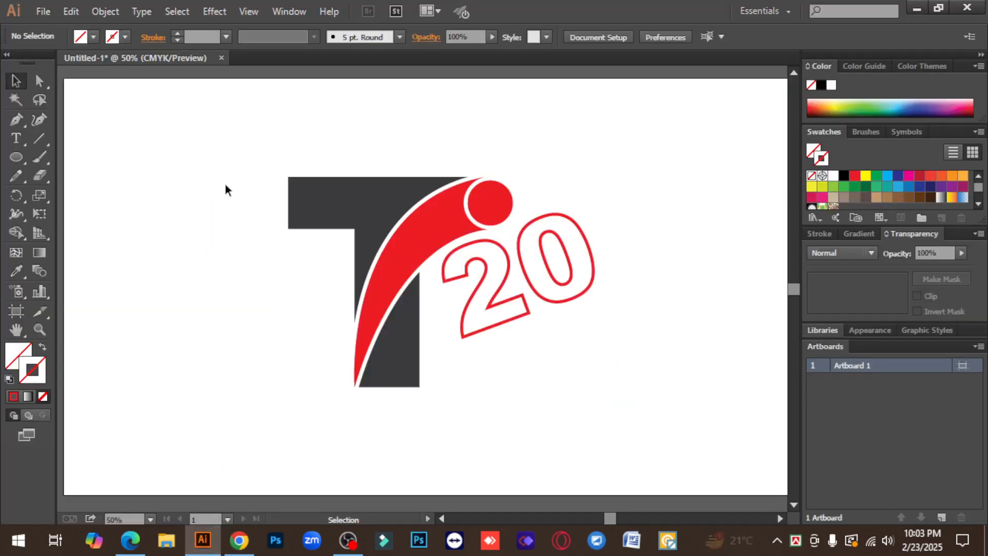
pyautogui.moveTo(231, 141); pyautogui.dragTo(633, 399)
pyautogui.click(642, 409)
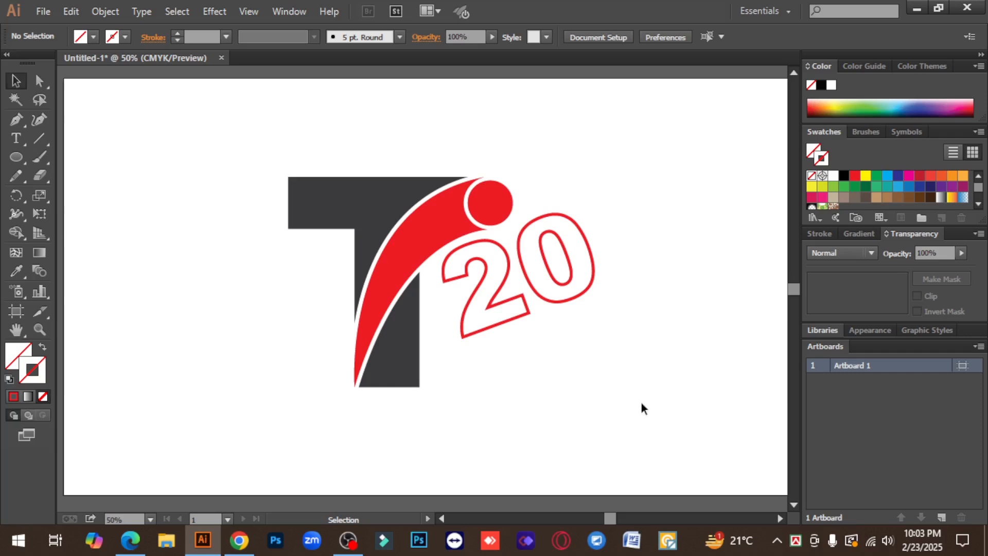
pyautogui.scroll(1, 643, 409)
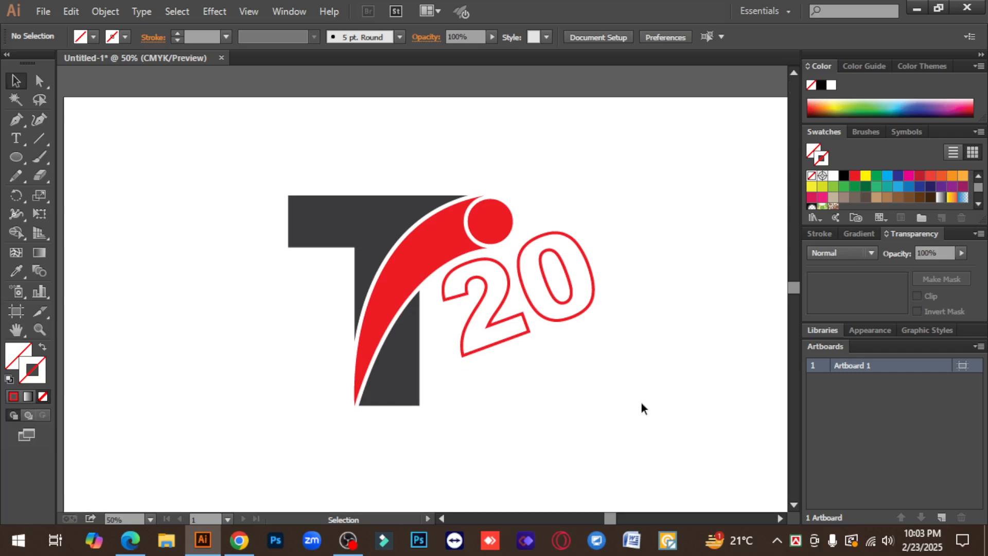